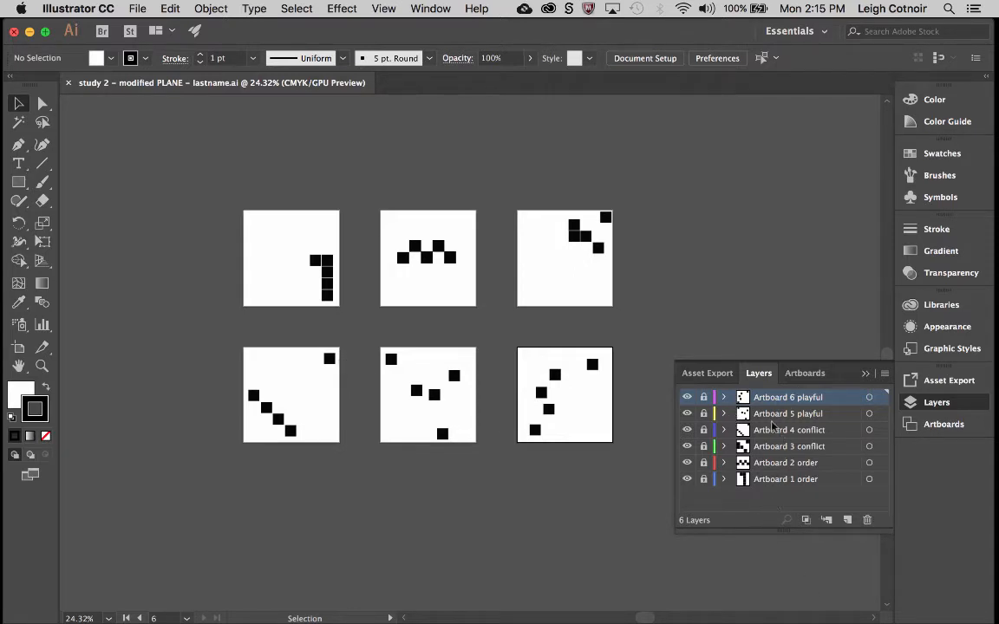
Reset the Essentials workspace, close the expanded library view and widen the docked panels so their names show
{"action": "left_click_drag", "start_coordinate": [835, 371], "coordinate": [872, 139]}
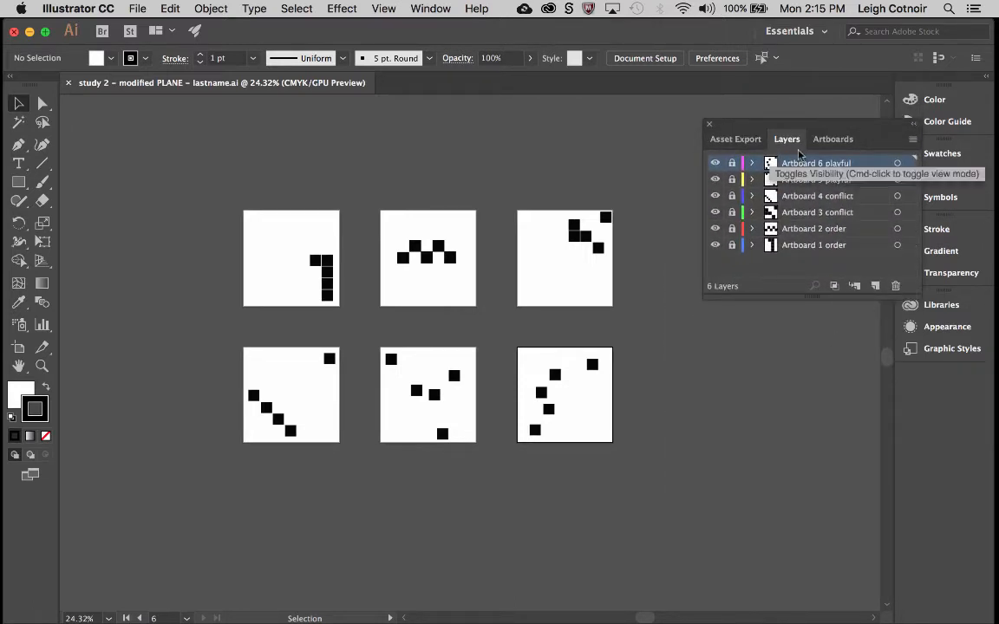
{"action": "left_click", "coordinate": [433, 10]}
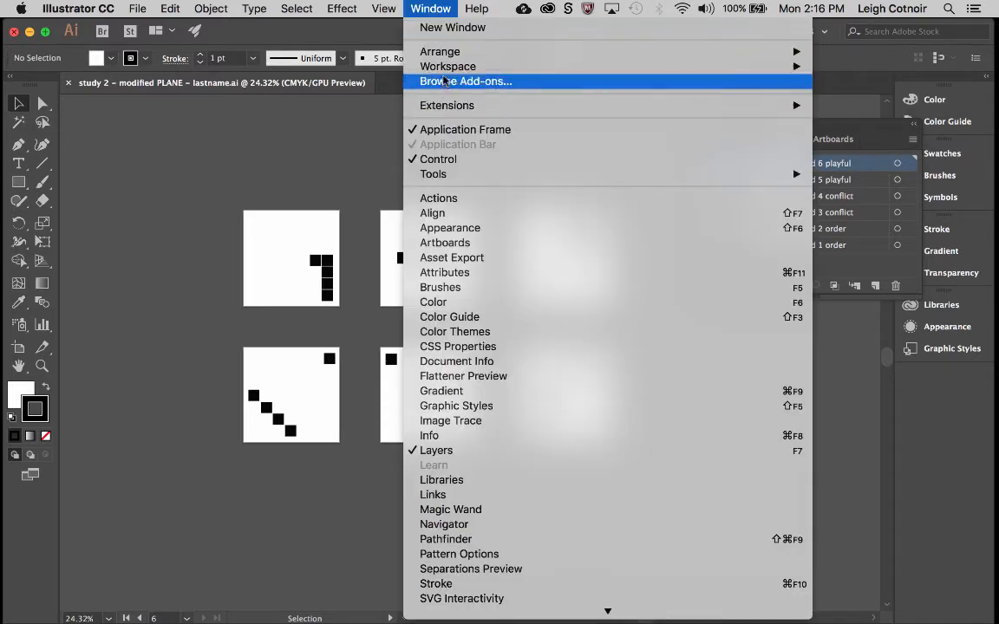
{"action": "mouse_move", "coordinate": [461, 66]}
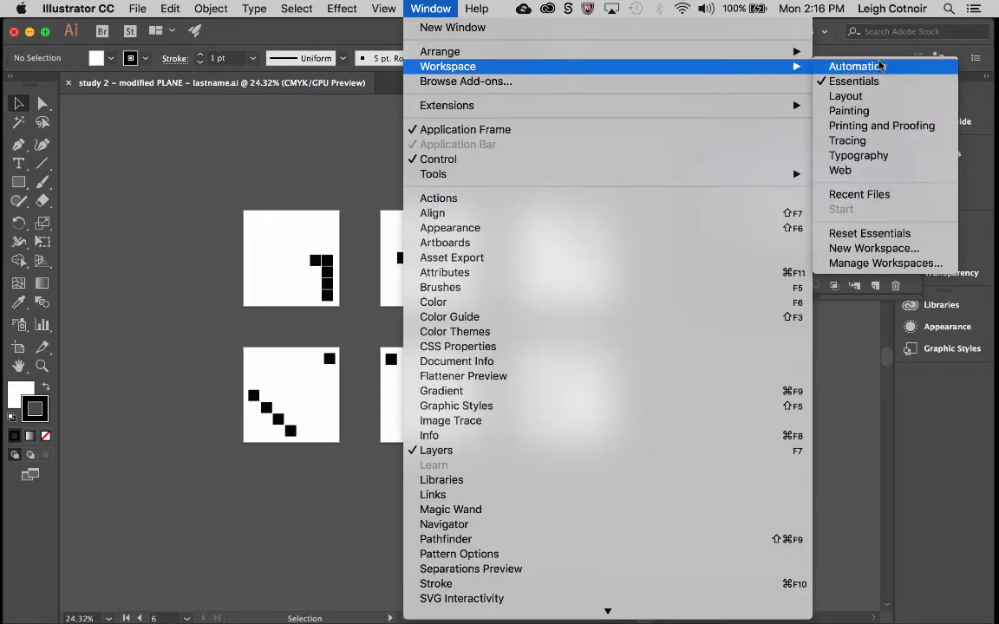
{"action": "left_click", "coordinate": [865, 235]}
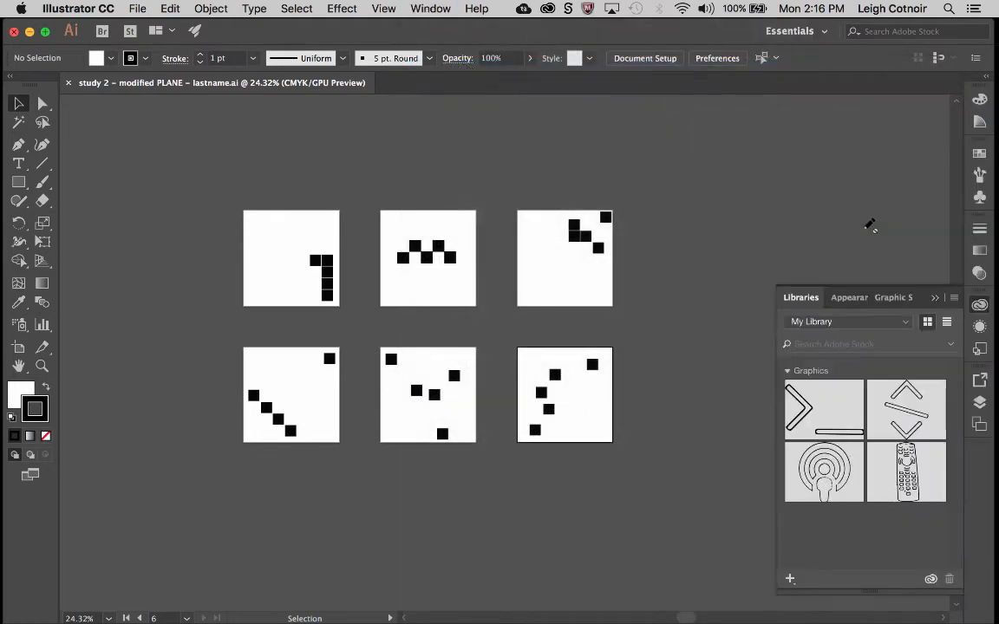
{"action": "left_click", "coordinate": [939, 298]}
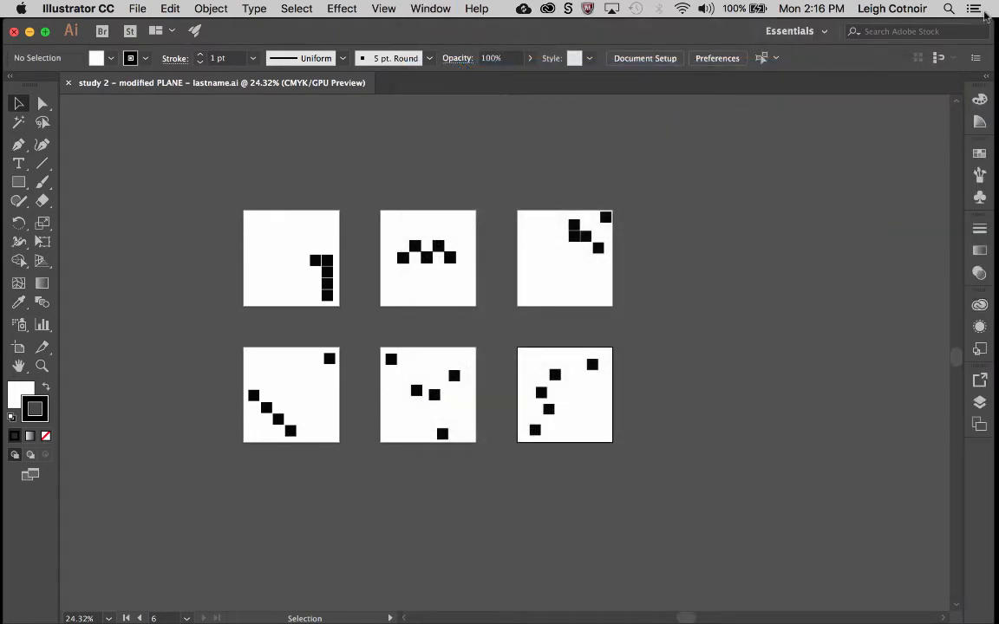
{"action": "left_click_drag", "start_coordinate": [964, 314], "coordinate": [893, 298]}
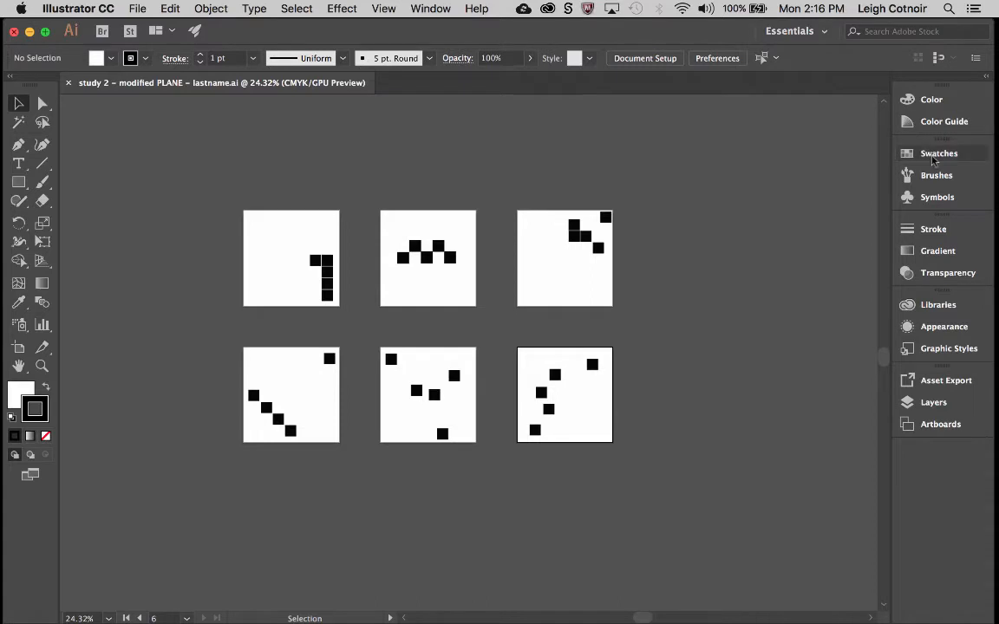
Display the document's list of layers
{"action": "left_click", "coordinate": [433, 9]}
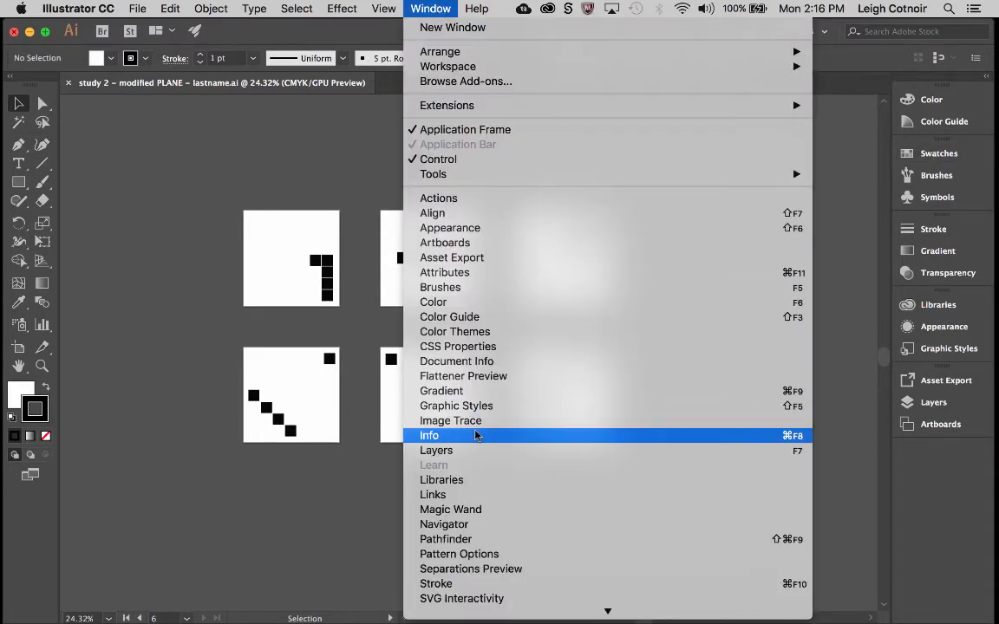
{"action": "scroll", "coordinate": [477, 508], "scroll_direction": "down", "scroll_amount": 3}
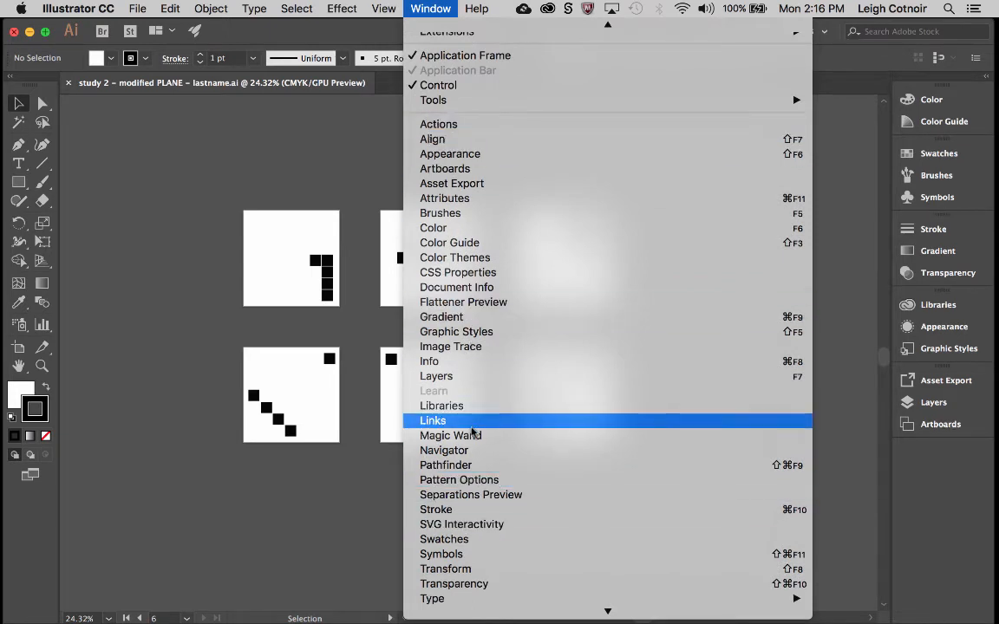
{"action": "left_click", "coordinate": [452, 379]}
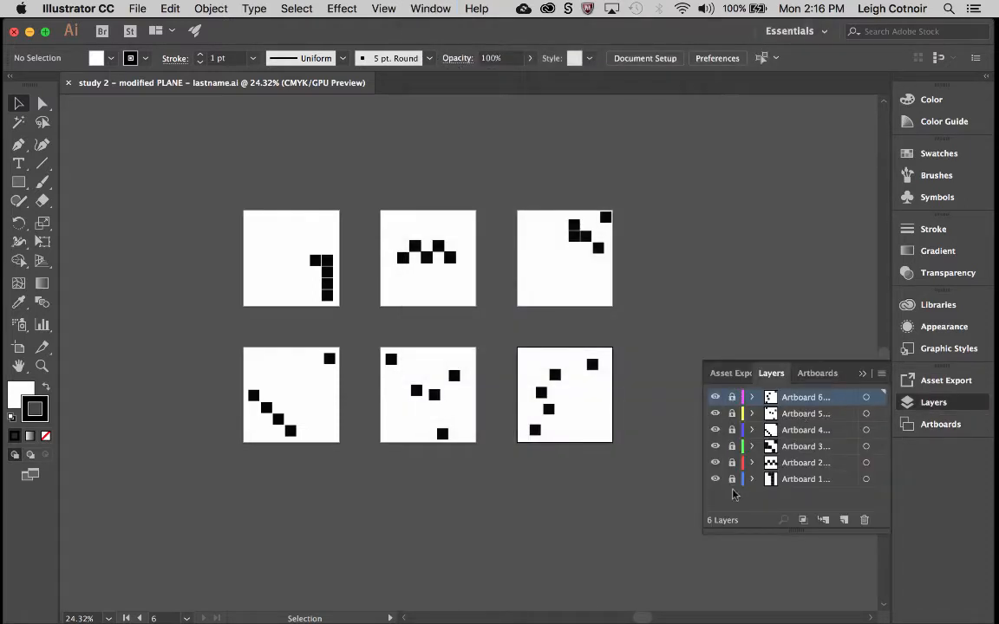
Unlock the Artboard 1 order layer and check the shapes it contains
{"action": "left_click", "coordinate": [806, 481]}
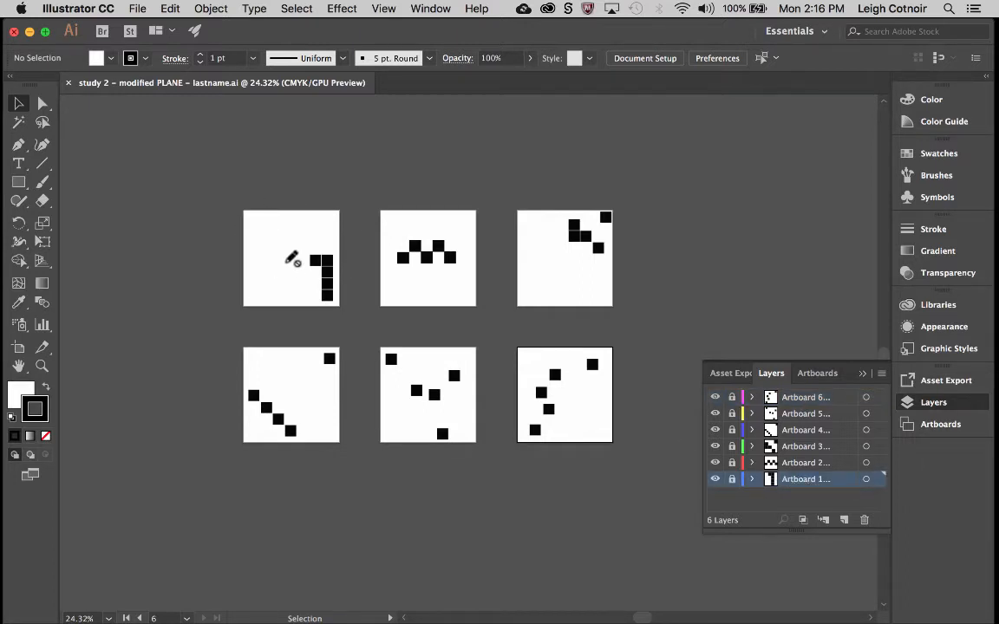
{"action": "left_click", "coordinate": [753, 480]}
{"action": "scroll", "coordinate": [754, 480], "scroll_direction": "down", "scroll_amount": 2}
{"action": "scroll", "coordinate": [754, 480], "scroll_direction": "up", "scroll_amount": 2}
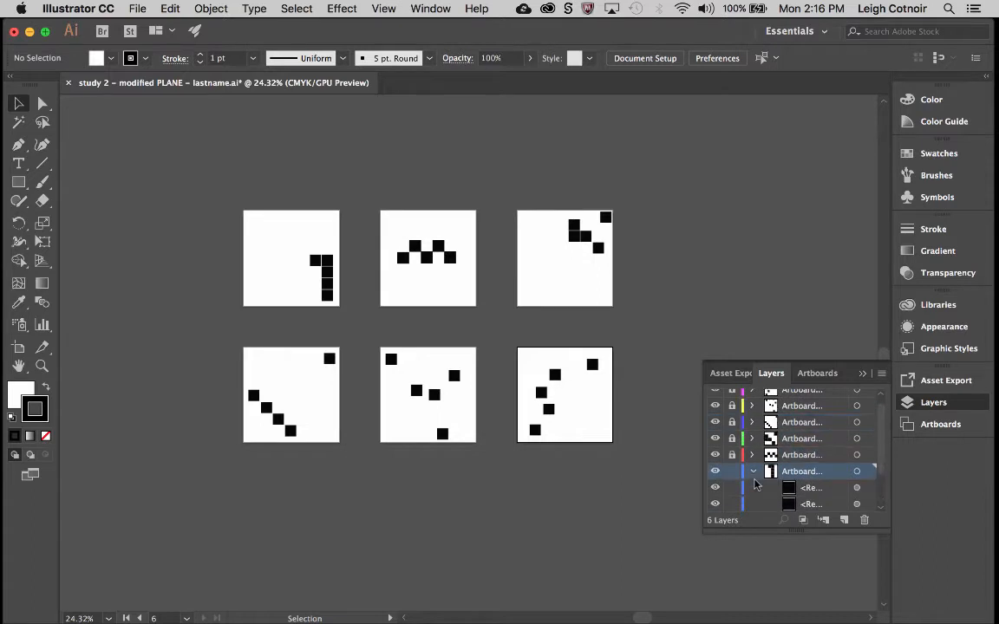
{"action": "left_click", "coordinate": [753, 481]}
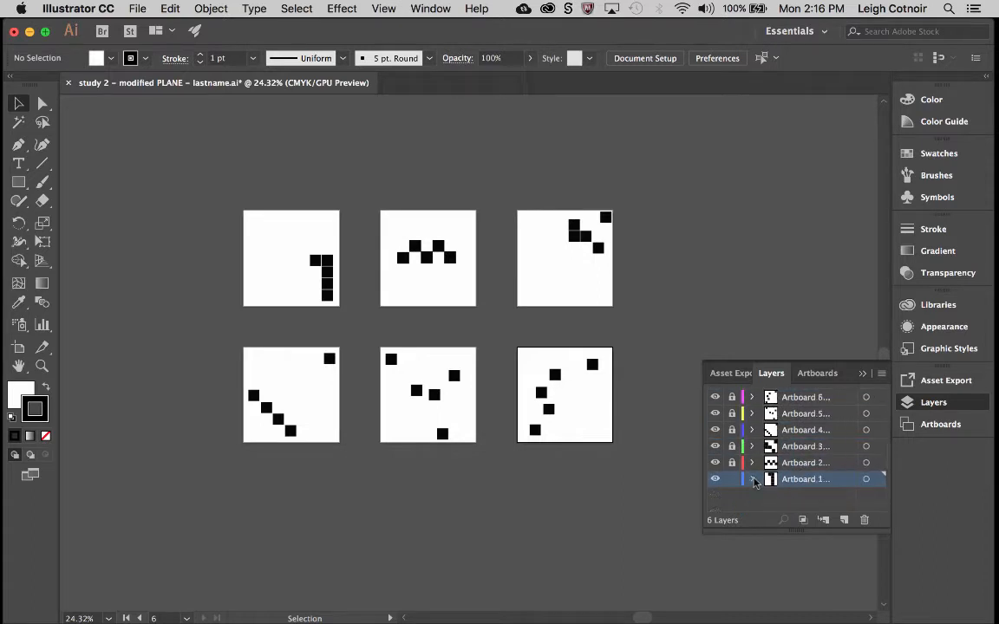
Move the leftmost black square on the first artboard away from the column into the empty area up and to the left
{"action": "scroll", "coordinate": [329, 291], "scroll_direction": "up", "scroll_amount": 5}
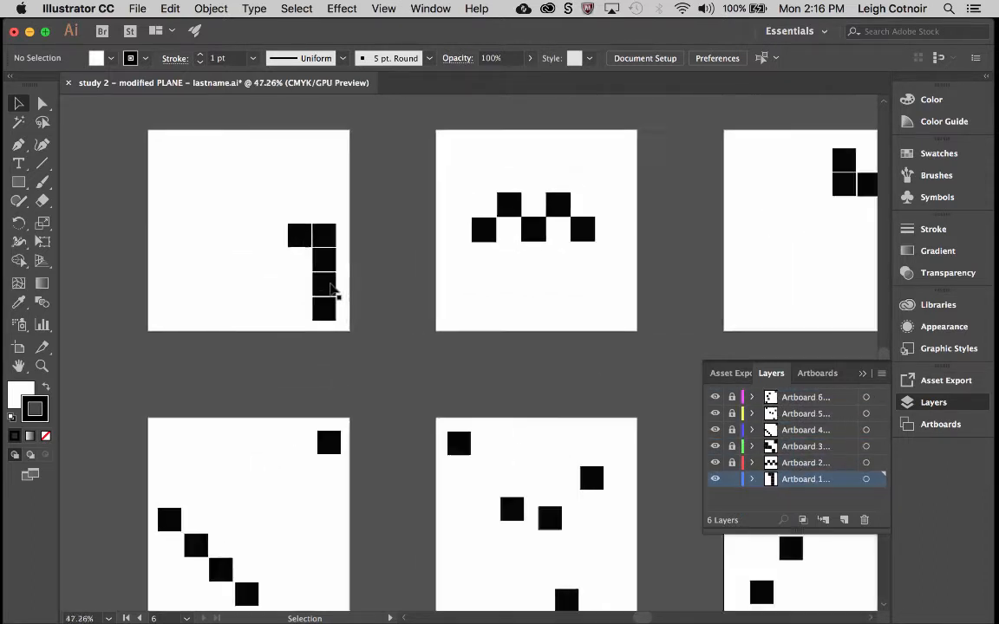
{"action": "scroll", "coordinate": [333, 293], "scroll_direction": "left", "scroll_amount": 5}
{"action": "scroll", "coordinate": [332, 293], "scroll_direction": "up", "scroll_amount": 3}
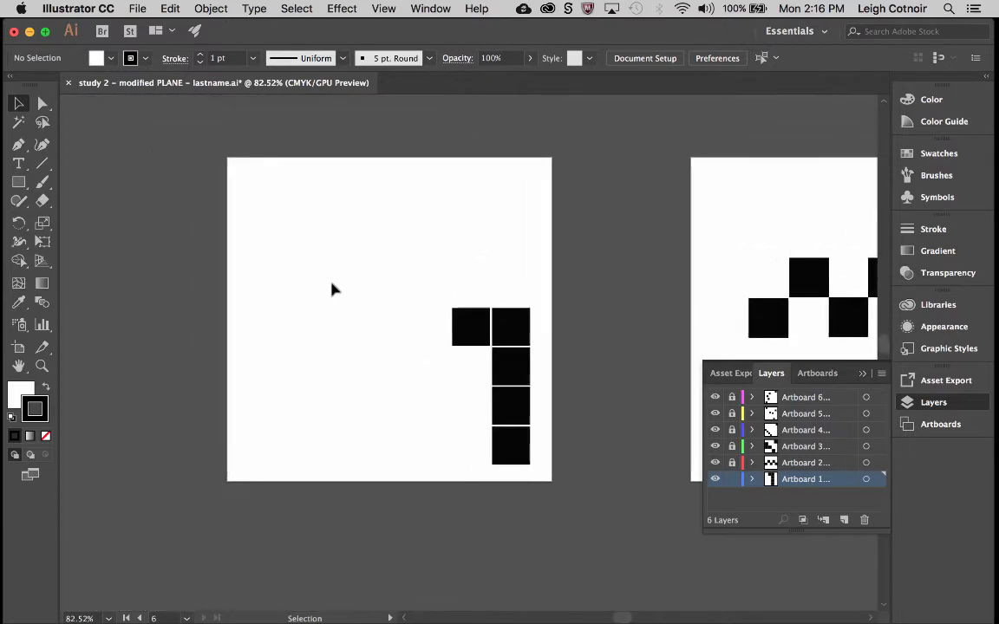
{"action": "scroll", "coordinate": [332, 288], "scroll_direction": "right", "scroll_amount": 1}
{"action": "scroll", "coordinate": [333, 288], "scroll_direction": "up", "scroll_amount": 1}
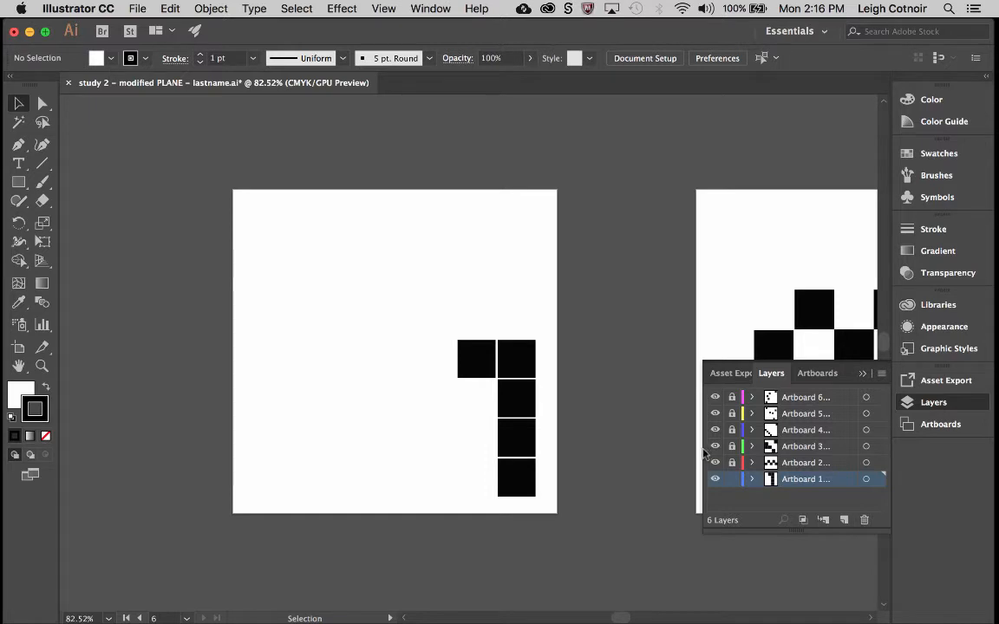
{"action": "left_click_drag", "start_coordinate": [704, 451], "coordinate": [677, 450]}
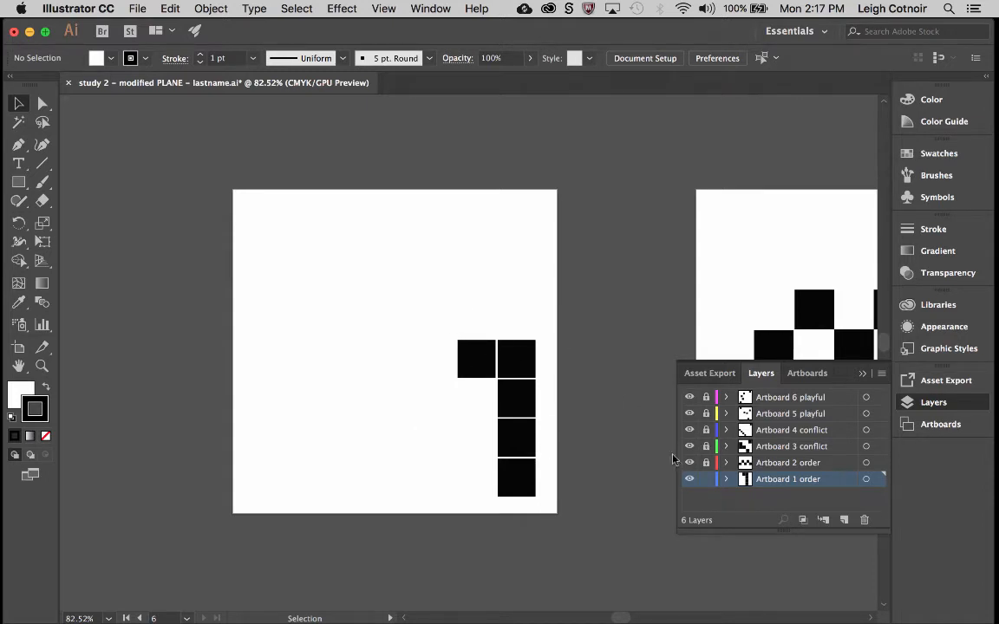
{"action": "left_click_drag", "start_coordinate": [675, 452], "coordinate": [701, 452]}
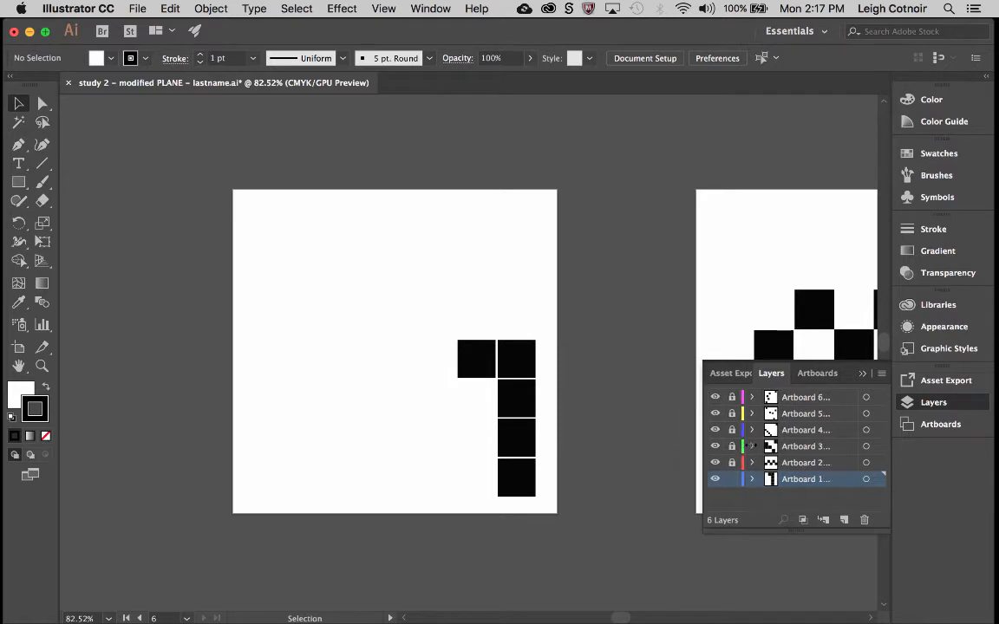
{"action": "left_click", "coordinate": [476, 364]}
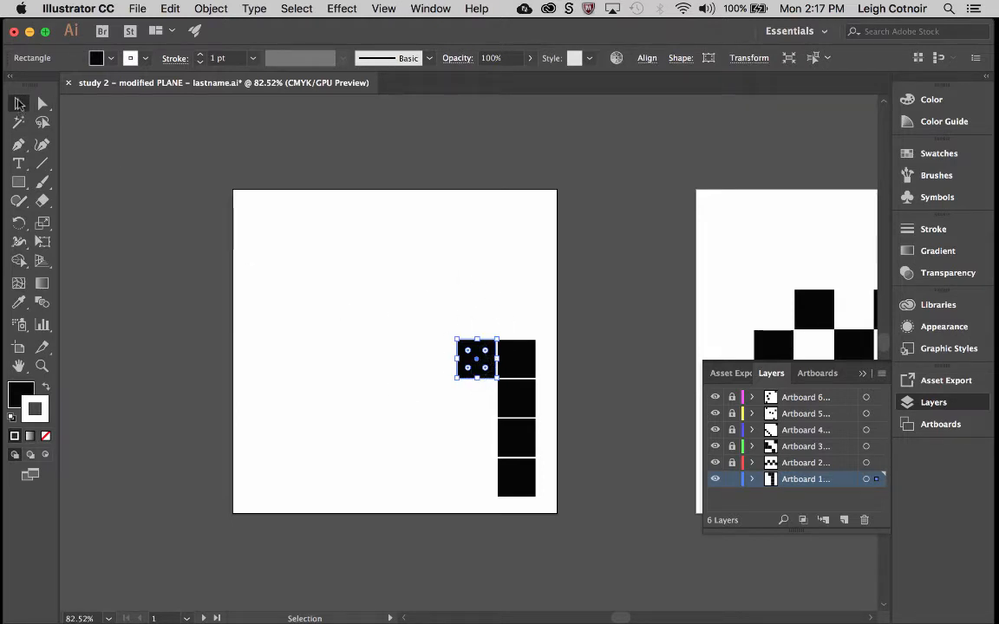
{"action": "left_click_drag", "start_coordinate": [491, 351], "coordinate": [371, 301]}
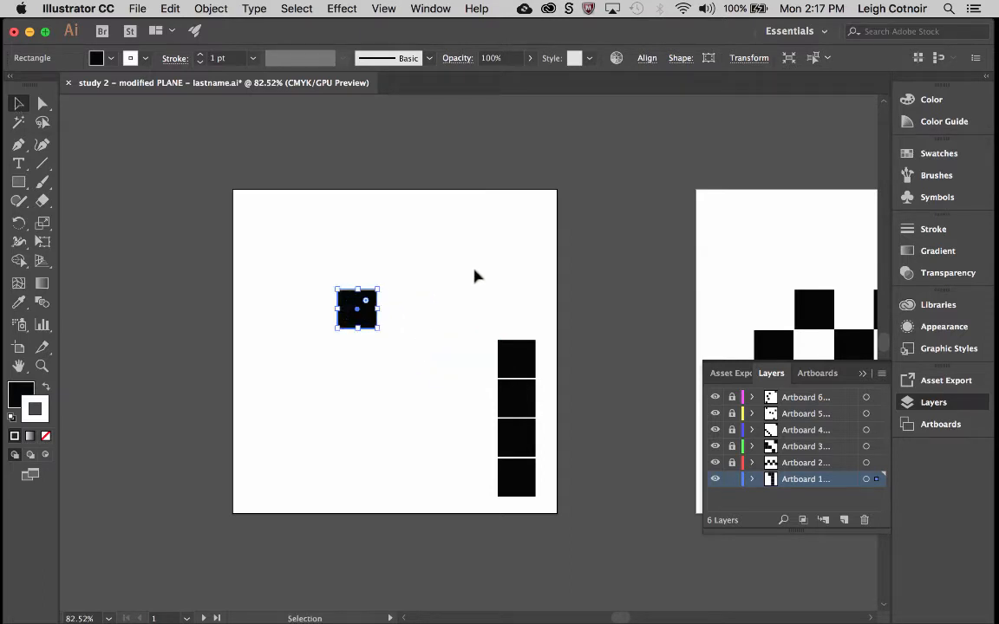
{"action": "left_click", "coordinate": [393, 348]}
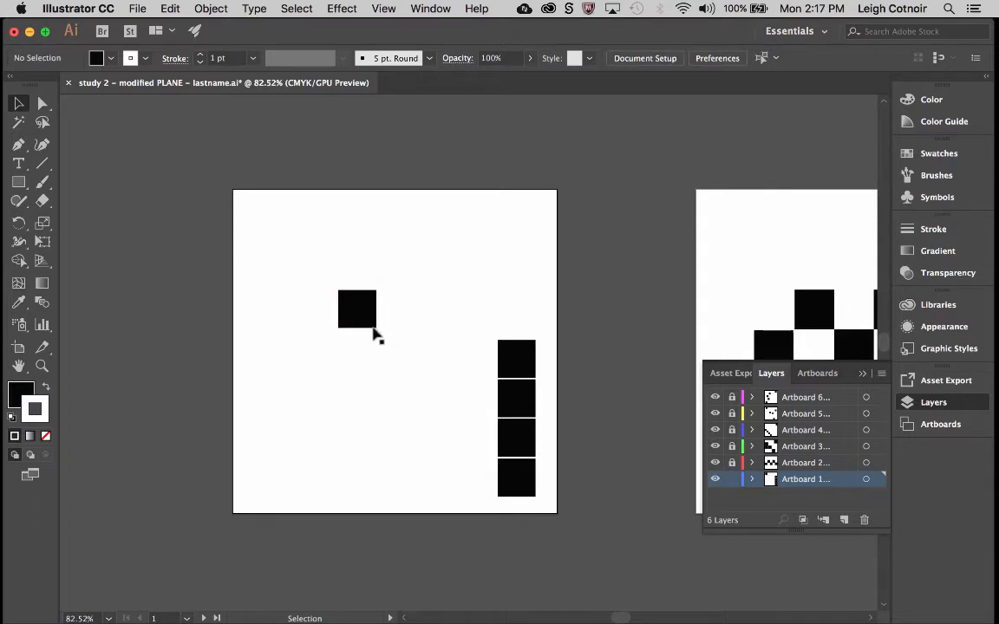
Try reshaping the isolated black square from its upper-right corner, undoing each change
{"action": "left_click", "coordinate": [373, 324]}
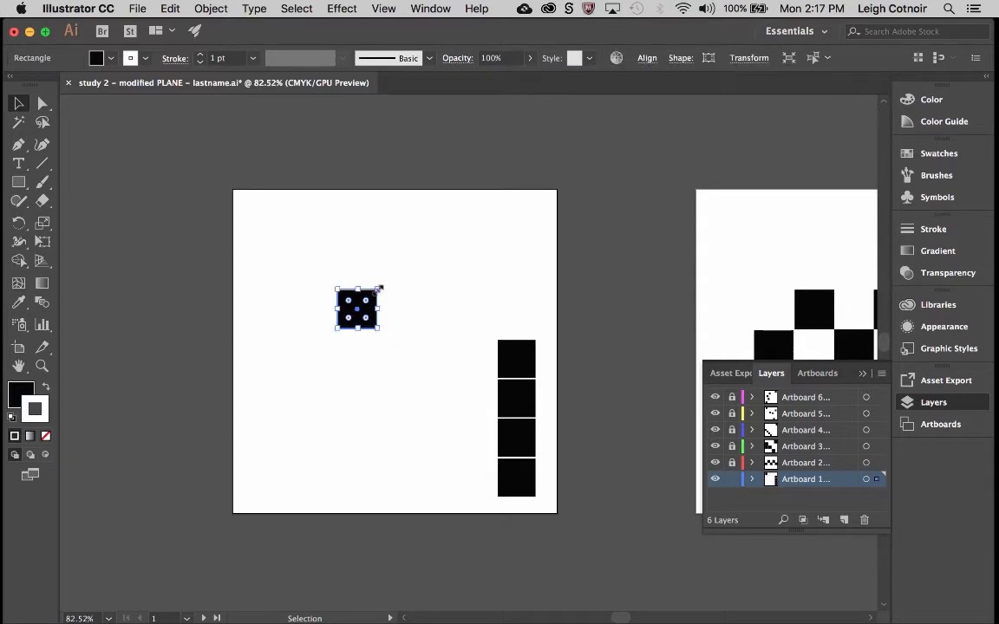
{"action": "key", "text": "super+equal"}
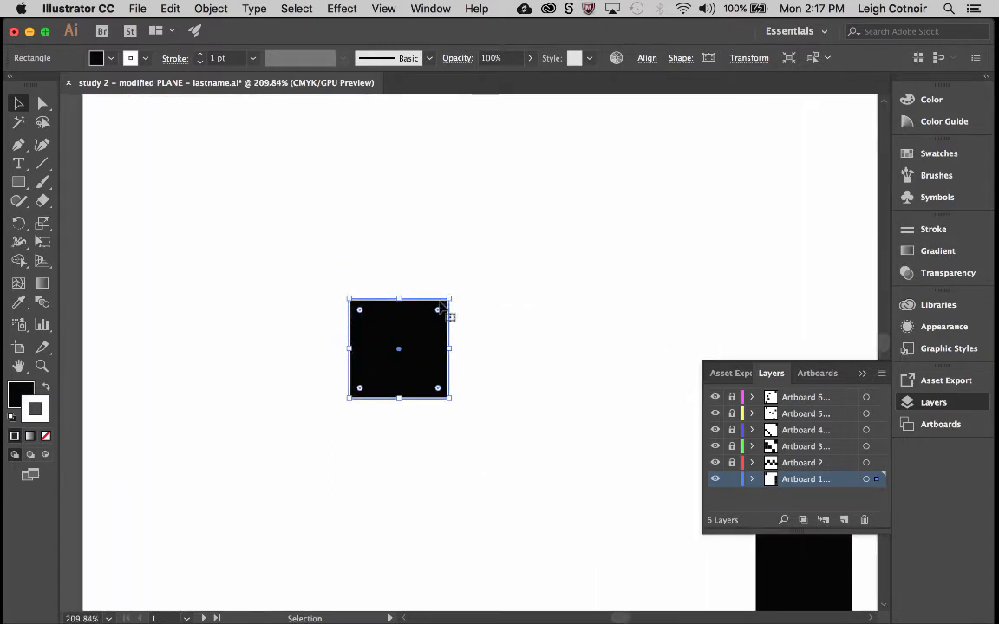
{"action": "left_click_drag", "start_coordinate": [450, 298], "coordinate": [543, 188]}
{"action": "key", "text": "super+z"}
{"action": "left_click_drag", "start_coordinate": [457, 294], "coordinate": [483, 411]}
{"action": "key", "text": "super+z"}
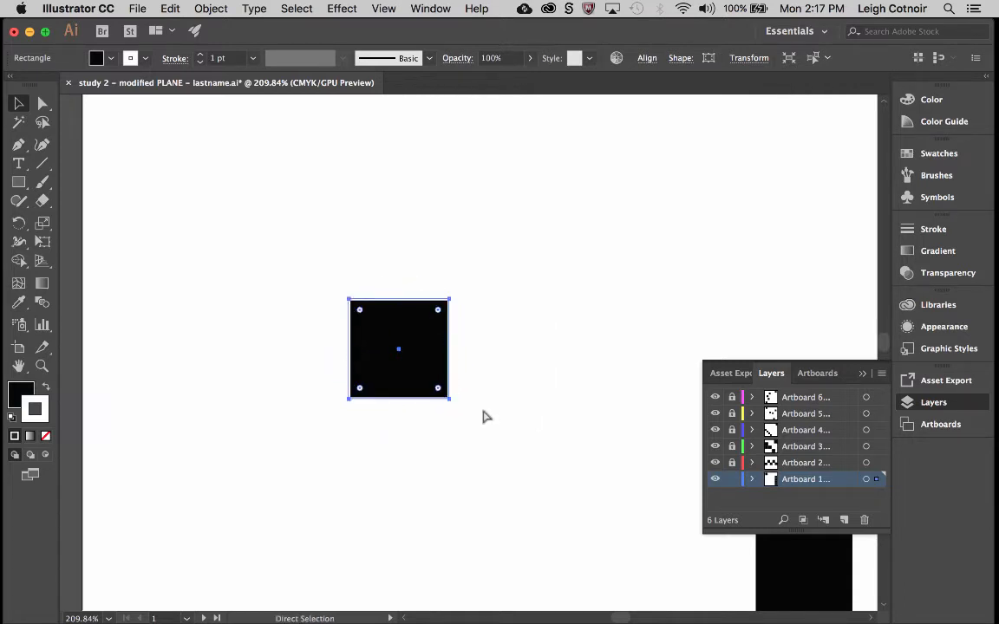
Try rotating the isolated black square about 45° into a diamond, and undo the rotation
{"action": "key", "text": "v"}
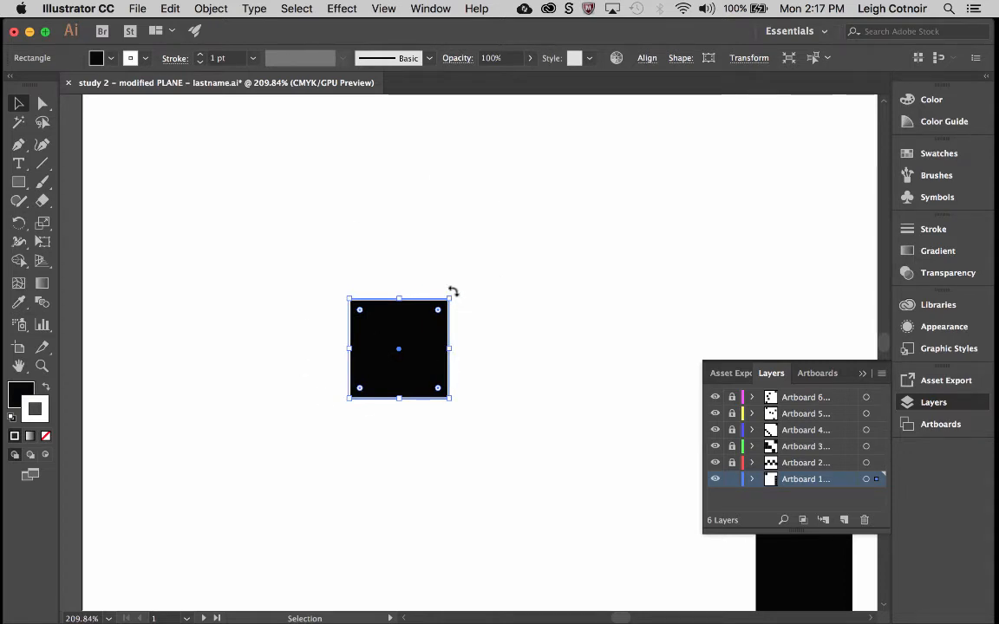
{"action": "left_click_drag", "start_coordinate": [453, 291], "coordinate": [489, 344]}
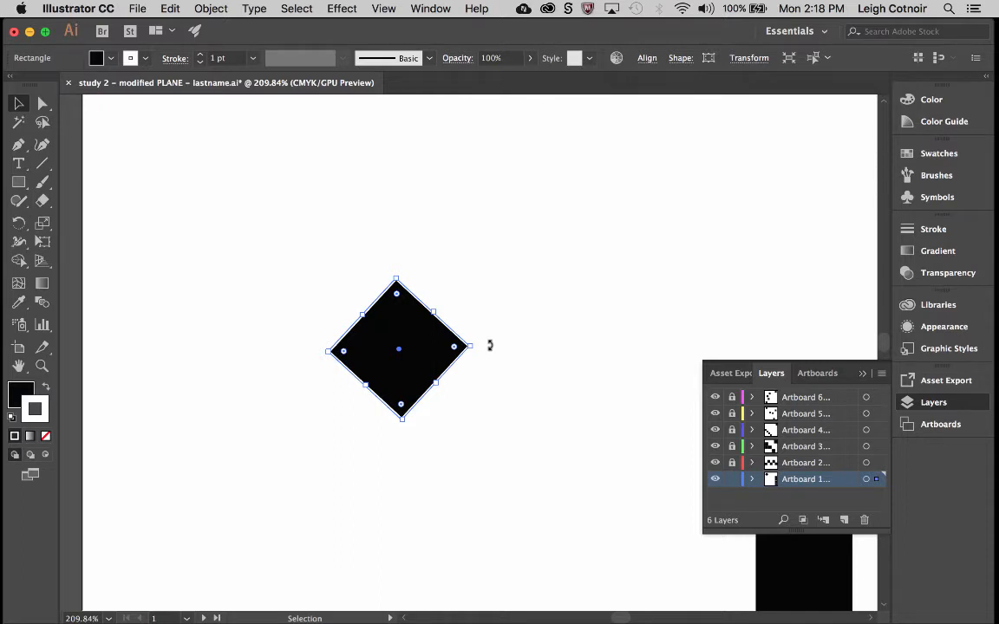
{"action": "key", "text": "super+z"}
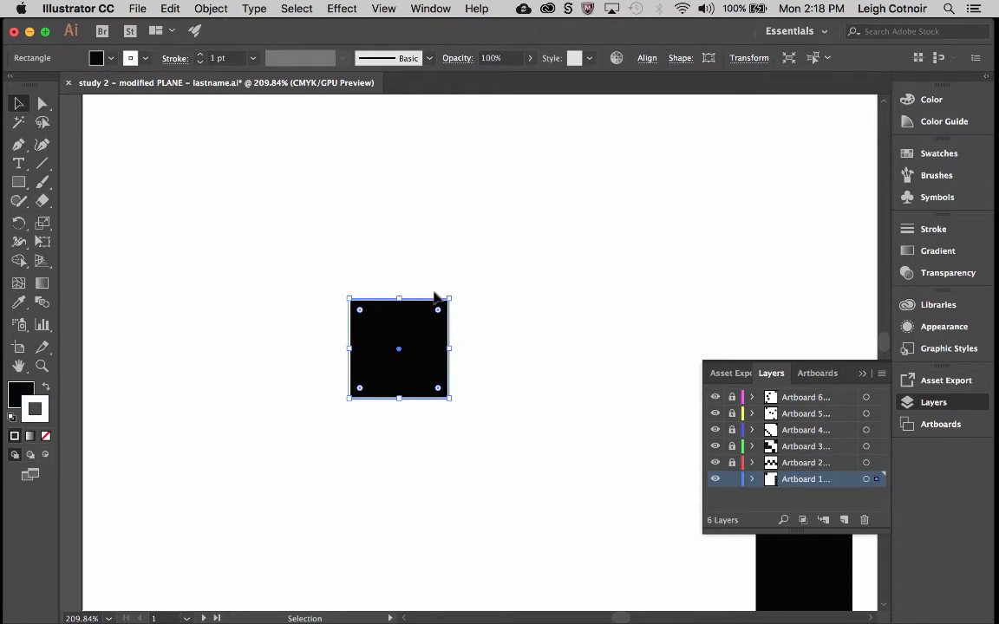
{"action": "left_click", "coordinate": [170, 9]}
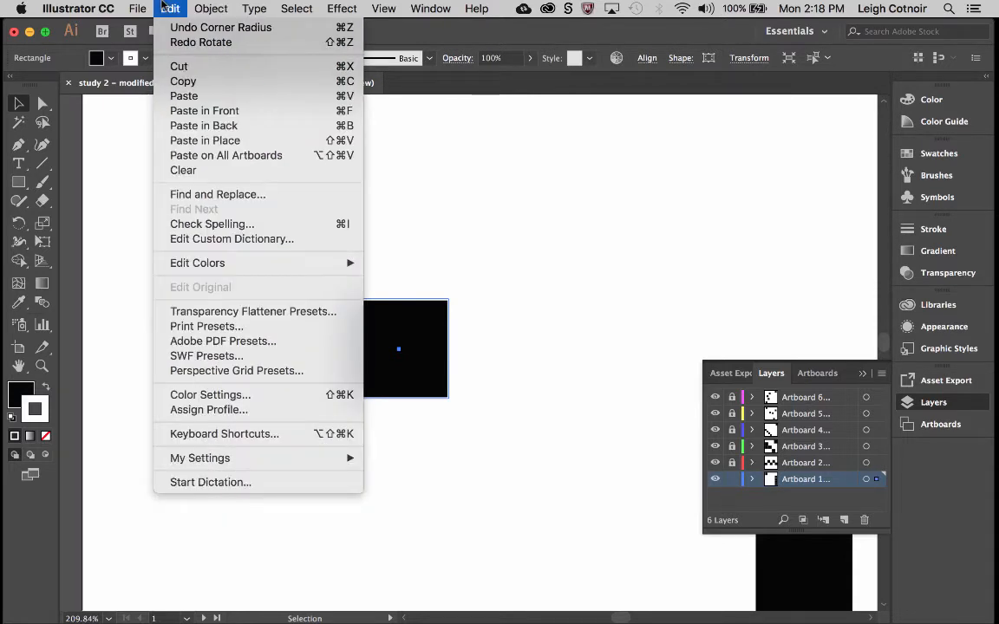
{"action": "left_click", "coordinate": [184, 43]}
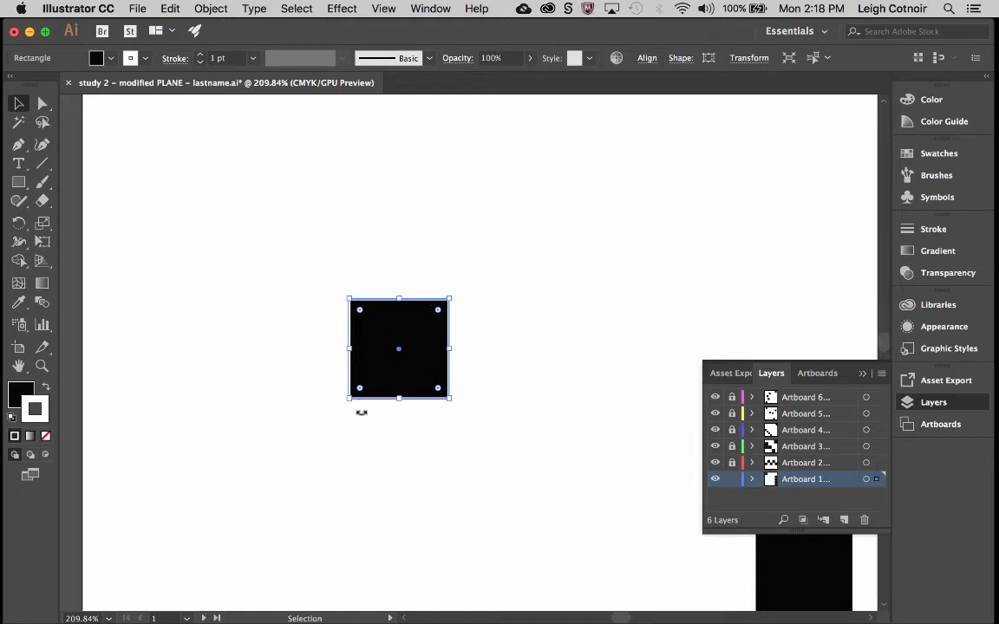
Try the isolated square with its stroke set to None, restoring the white stroke each time
{"action": "left_click", "coordinate": [28, 395]}
{"action": "key", "text": "x"}
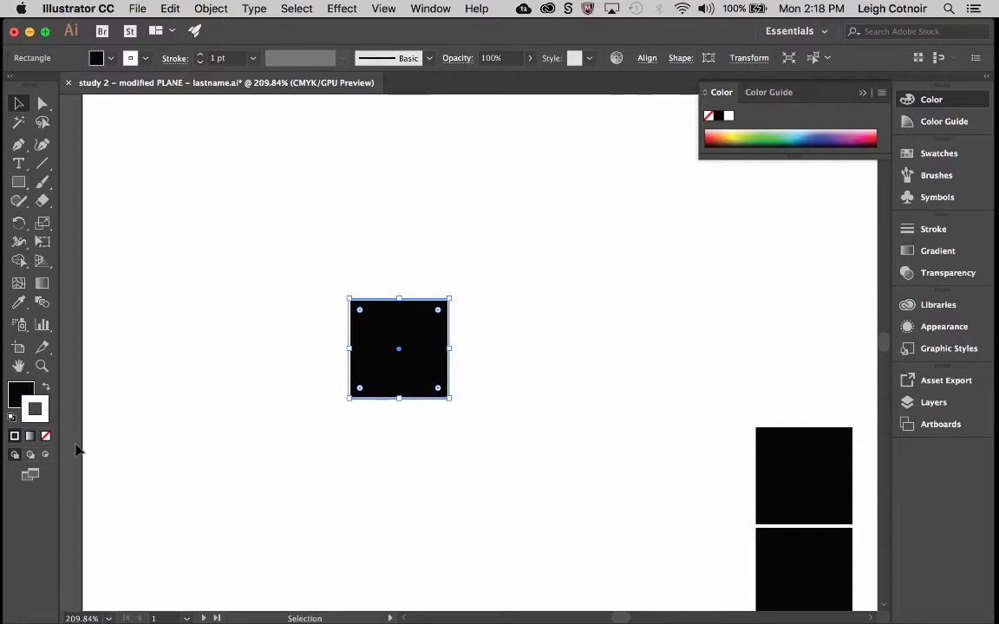
{"action": "left_click", "coordinate": [46, 436]}
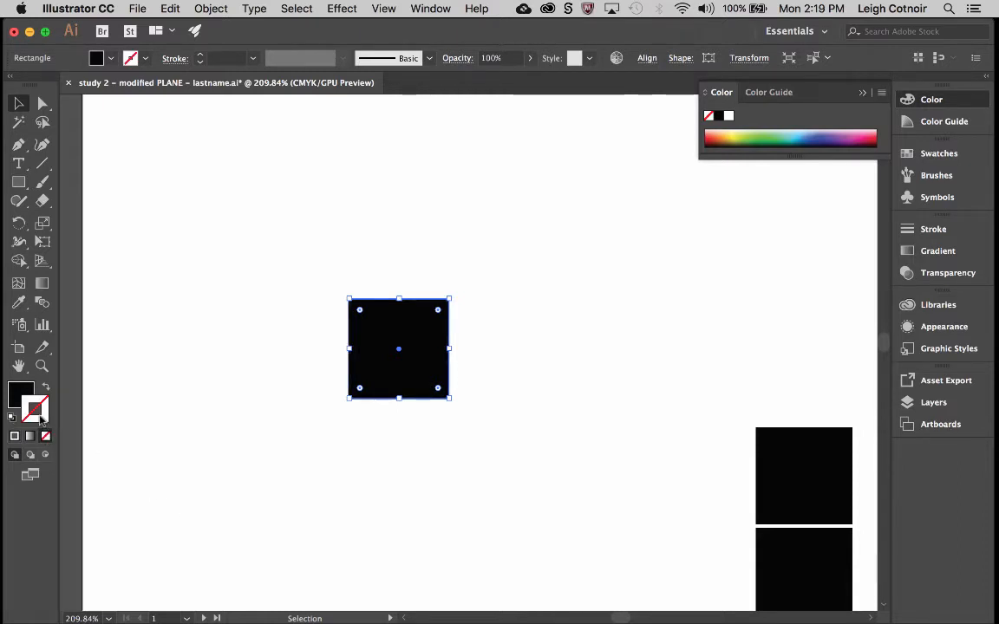
{"action": "left_click", "coordinate": [14, 437]}
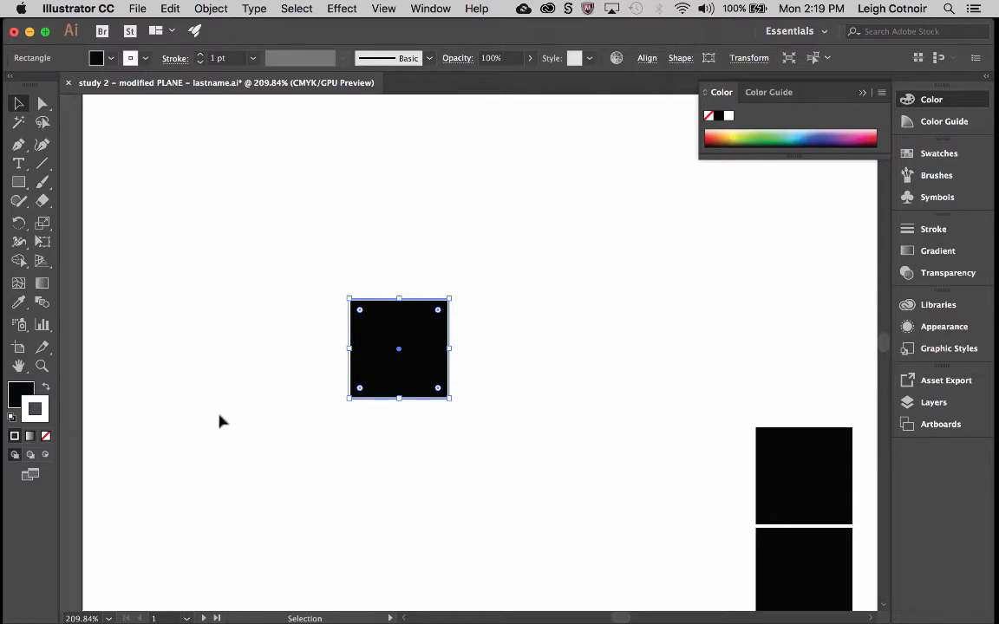
{"action": "left_click", "coordinate": [45, 437]}
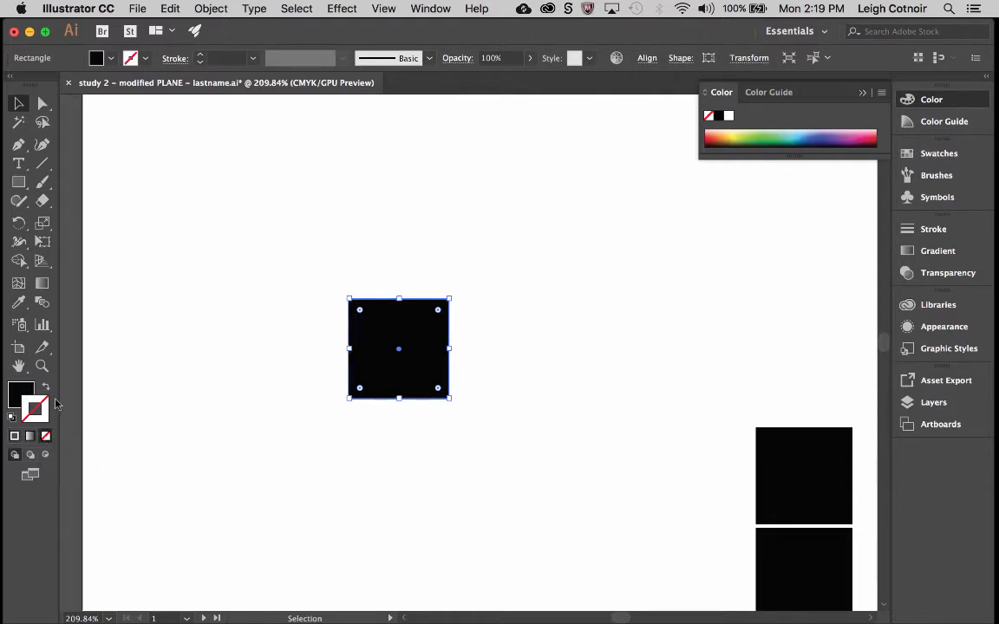
{"action": "left_click", "coordinate": [13, 437]}
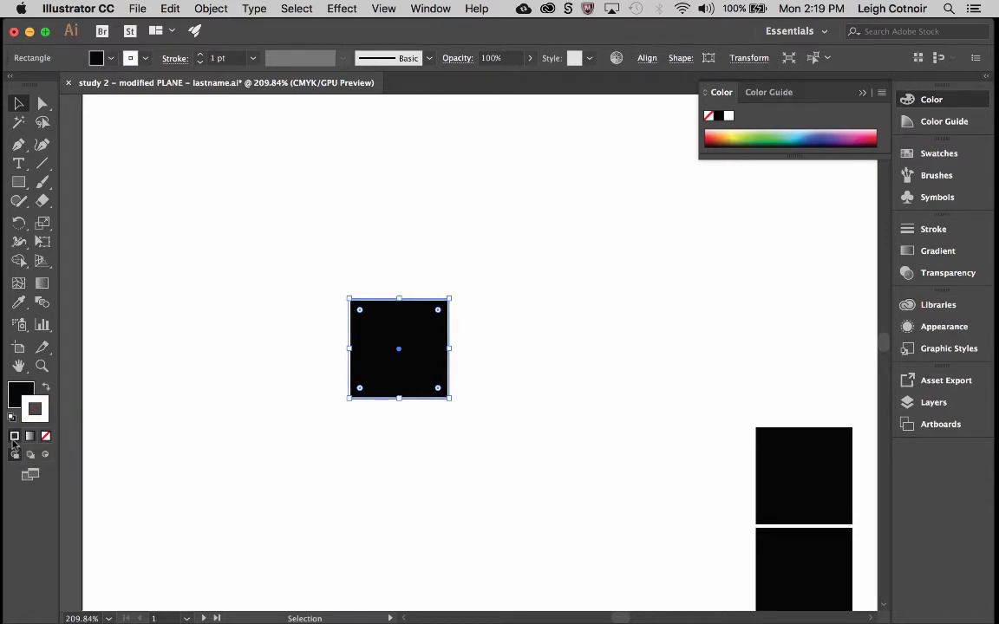
Show the full stroke options, including cap, corner and alignment, for the selected square
{"action": "left_click", "coordinate": [932, 229]}
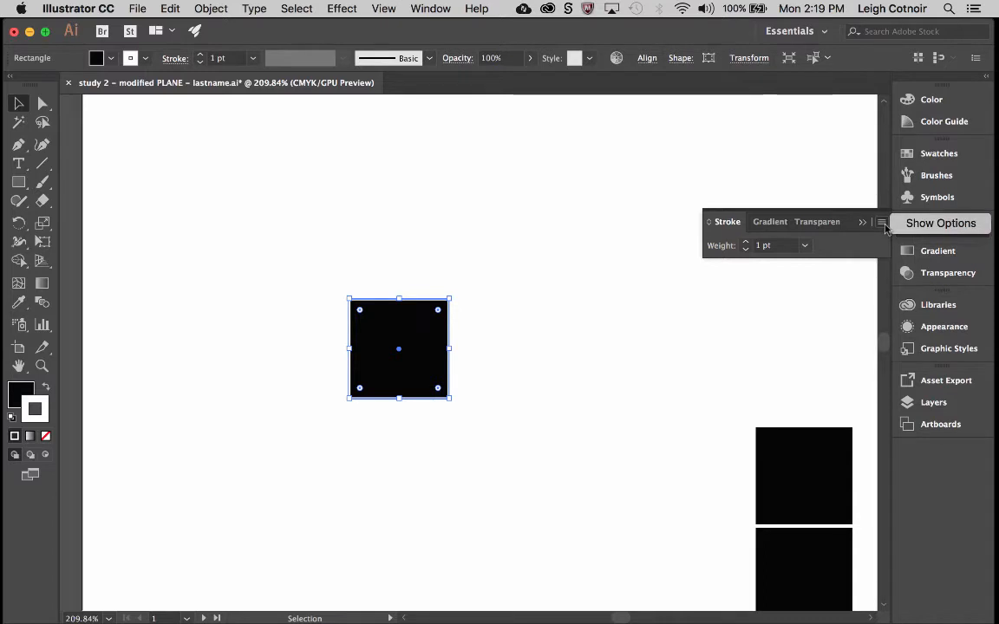
{"action": "left_click", "coordinate": [909, 227]}
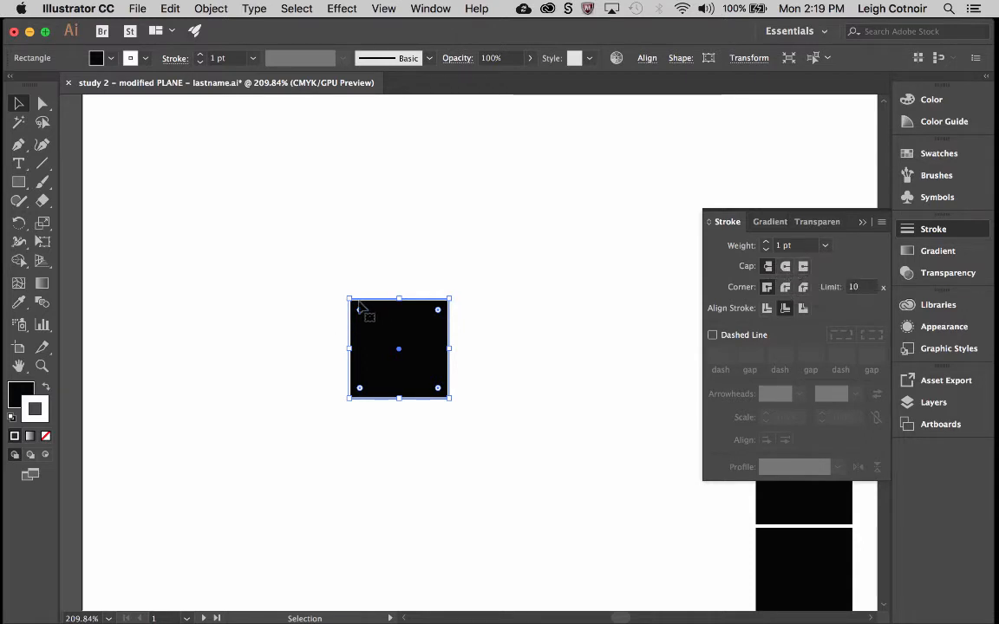
Try center and outside alignment for the isolated black square's white stroke, starting from inside alignment
{"action": "scroll", "coordinate": [358, 305], "scroll_direction": "up", "scroll_amount": 10}
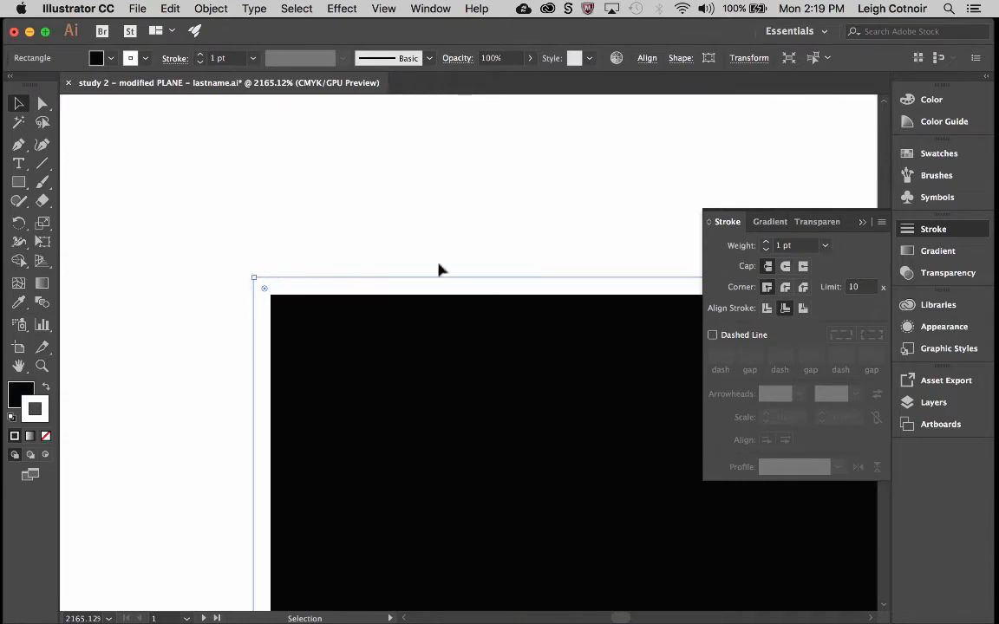
{"action": "scroll", "coordinate": [412, 361], "scroll_direction": "down", "scroll_amount": 5}
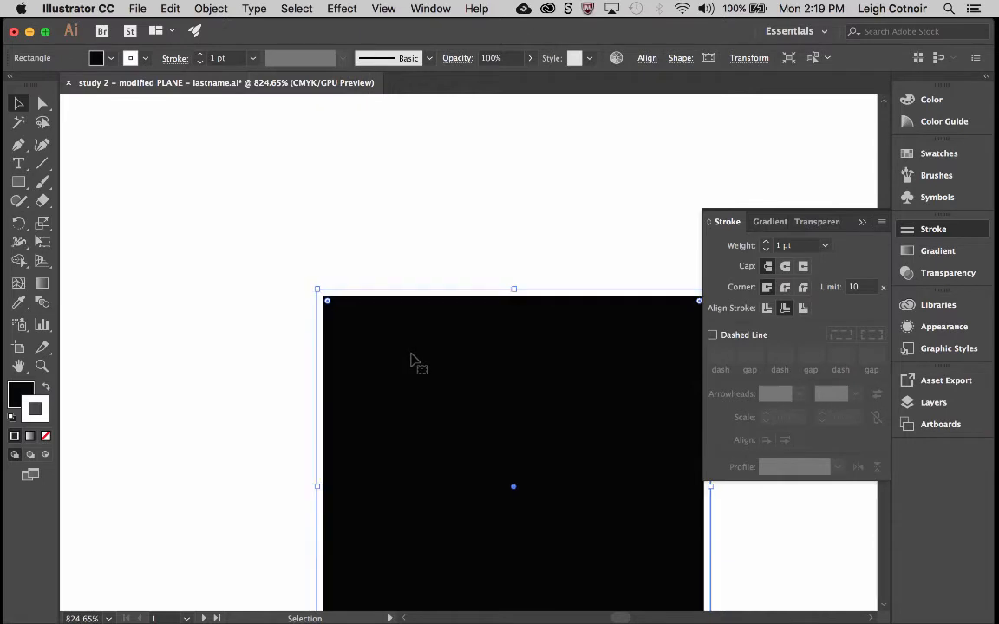
{"action": "scroll", "coordinate": [413, 361], "scroll_direction": "down", "scroll_amount": 3}
{"action": "scroll", "coordinate": [412, 361], "scroll_direction": "right", "scroll_amount": 2}
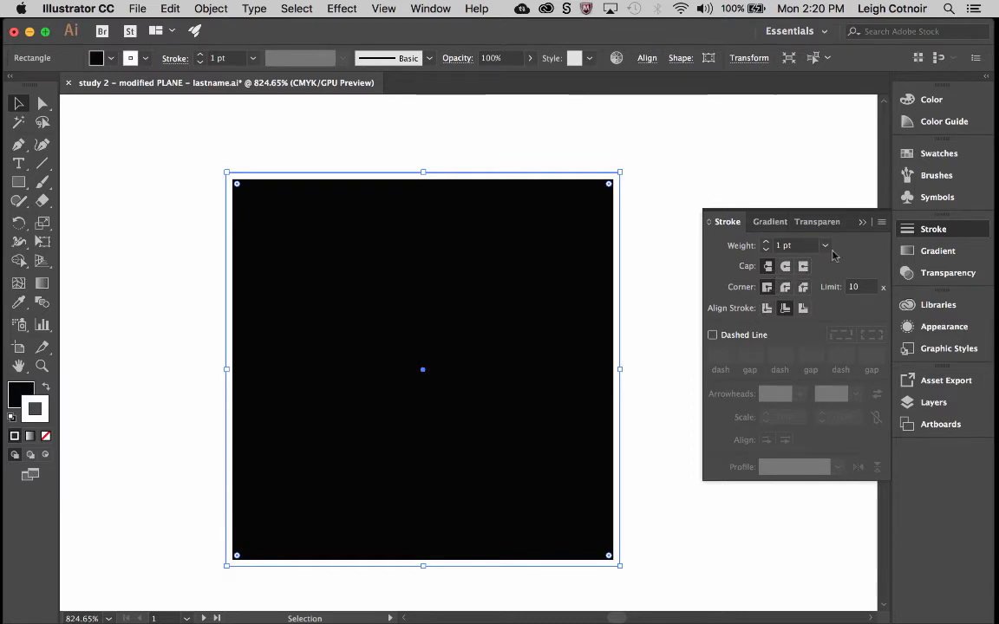
{"action": "left_click", "coordinate": [785, 309]}
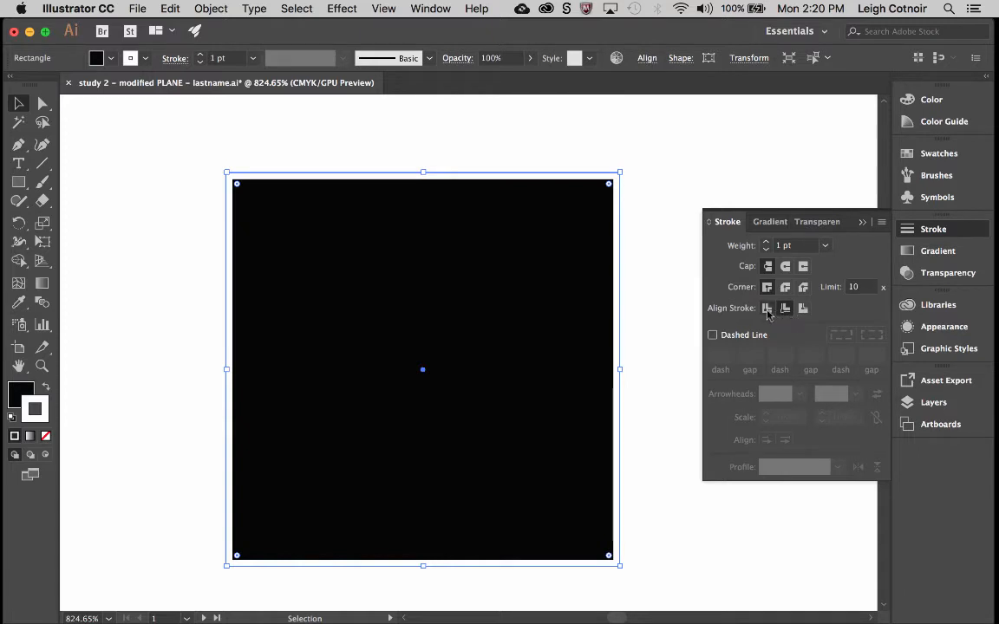
{"action": "left_click", "coordinate": [767, 309]}
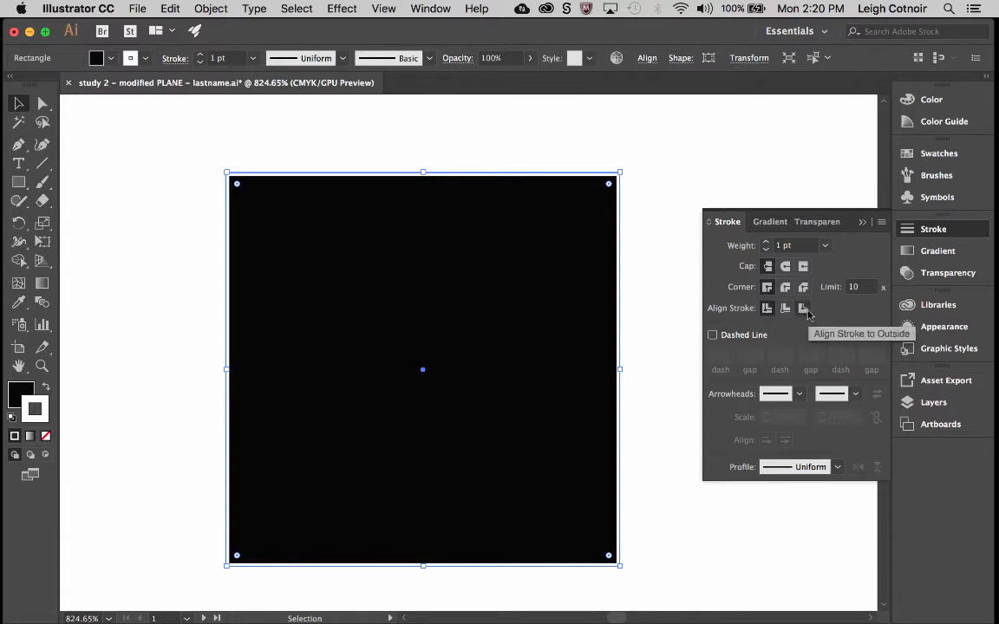
{"action": "left_click", "coordinate": [805, 312]}
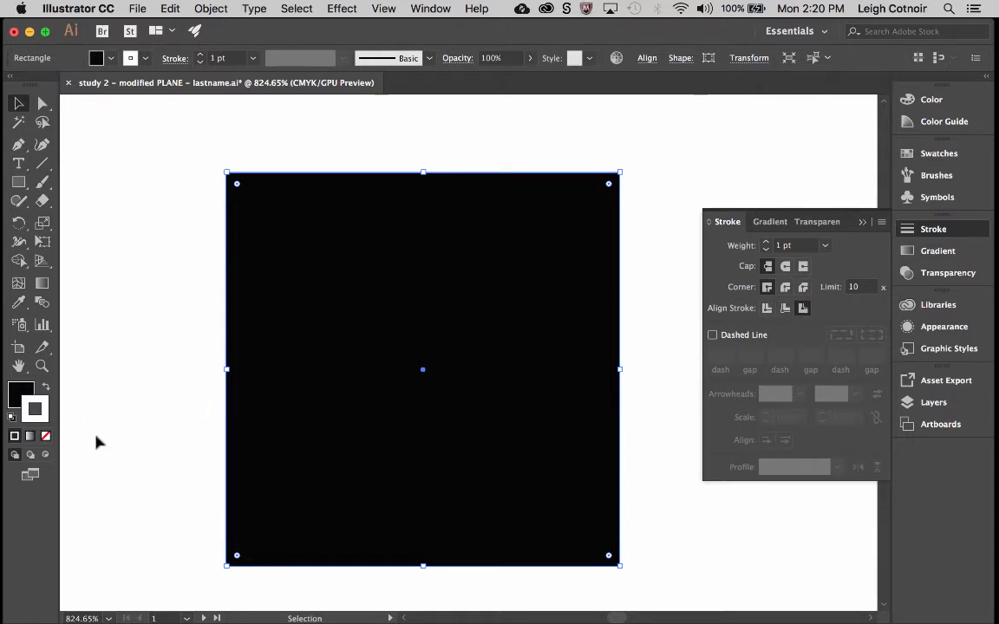
Set the square's stroke color to the coral red F76F6F
{"action": "double_click", "coordinate": [26, 420]}
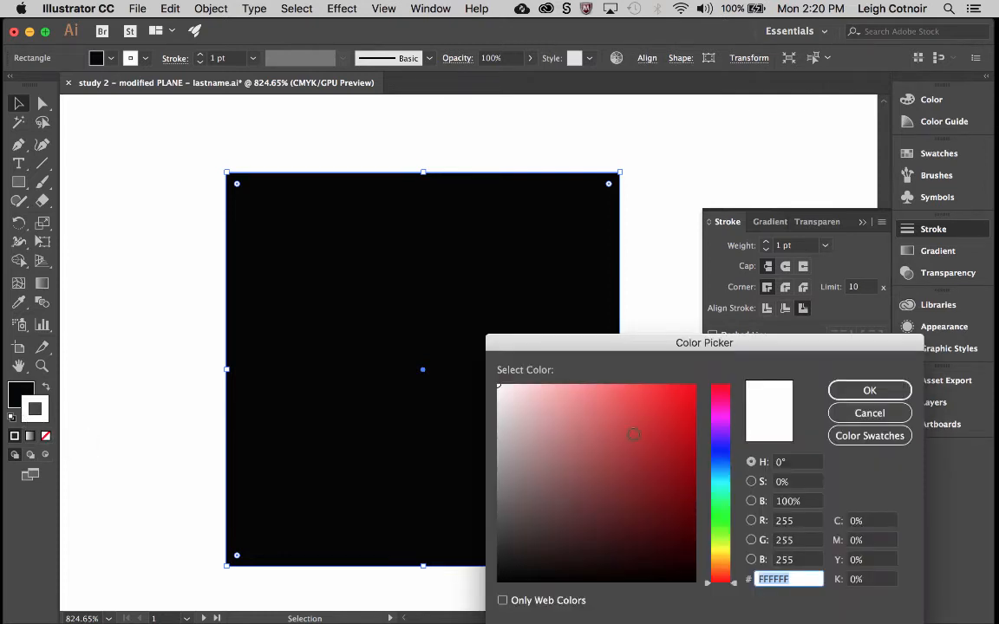
{"action": "left_click", "coordinate": [607, 390]}
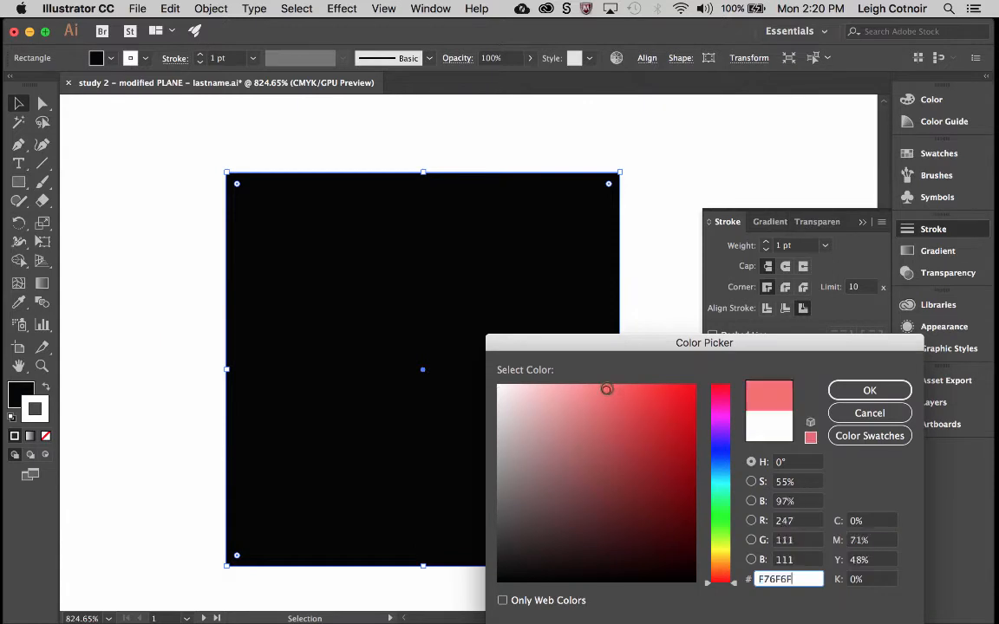
{"action": "left_click", "coordinate": [858, 390]}
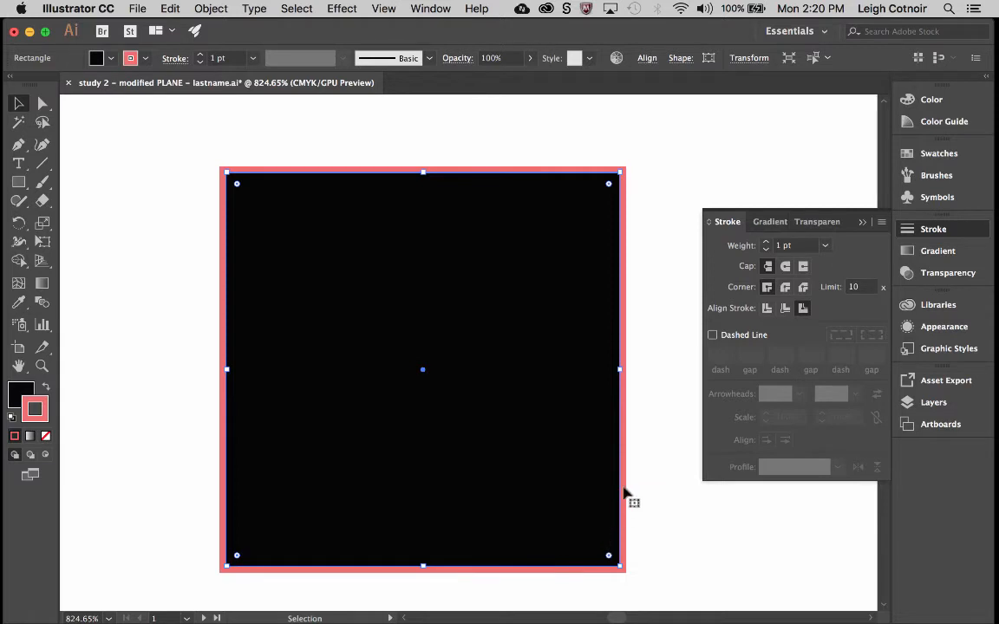
Compare inside, center and outside alignment of the coral stroke at the square's upper-right corner, finishing with it aligned to the inside
{"action": "scroll", "coordinate": [632, 217], "scroll_direction": "up", "scroll_amount": 5}
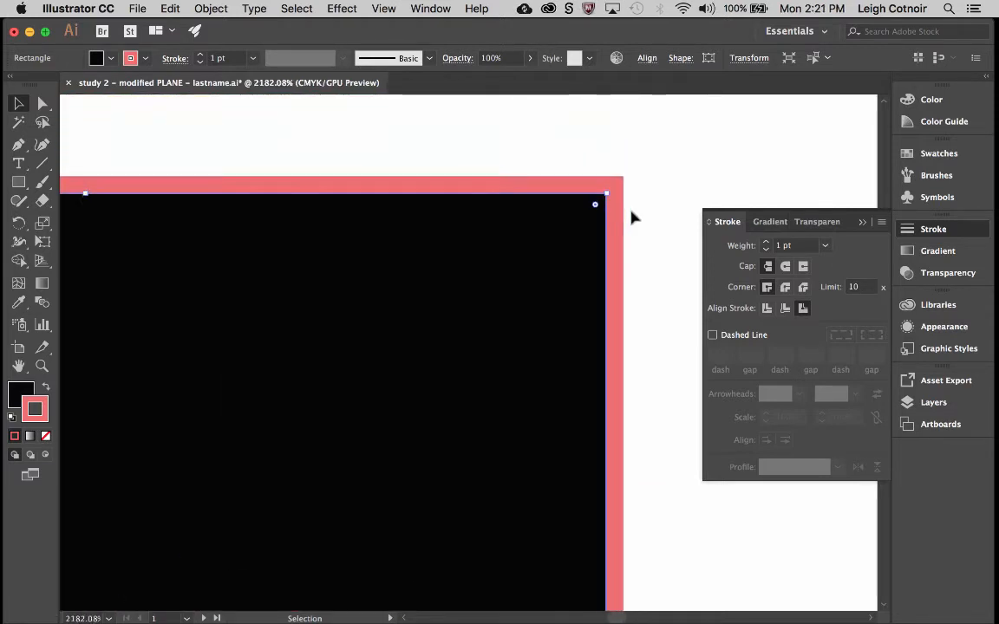
{"action": "scroll", "coordinate": [633, 217], "scroll_direction": "up", "scroll_amount": 1}
{"action": "scroll", "coordinate": [632, 217], "scroll_direction": "right", "scroll_amount": 1}
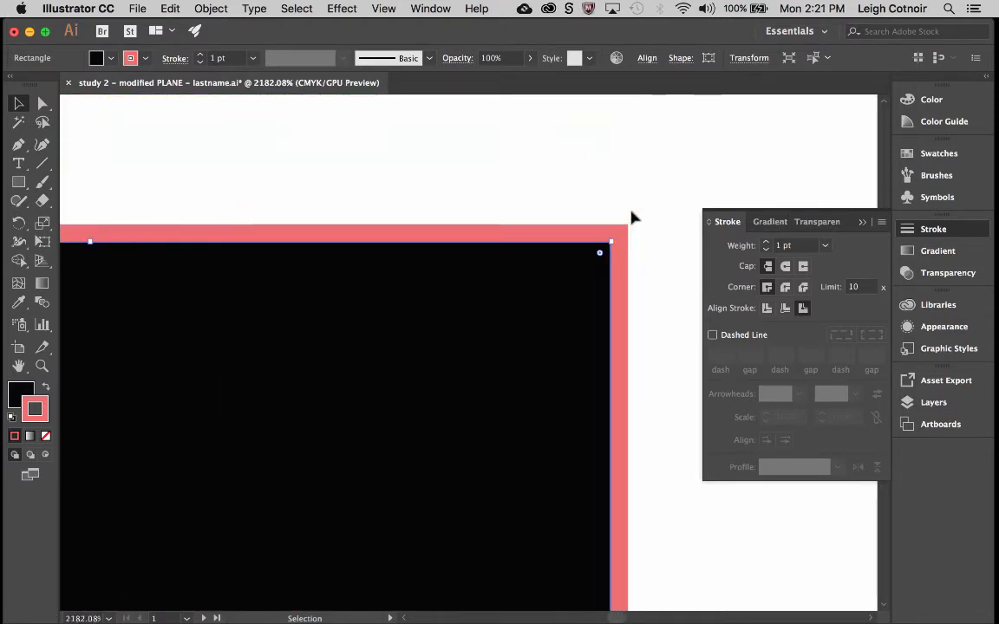
{"action": "left_click", "coordinate": [787, 313]}
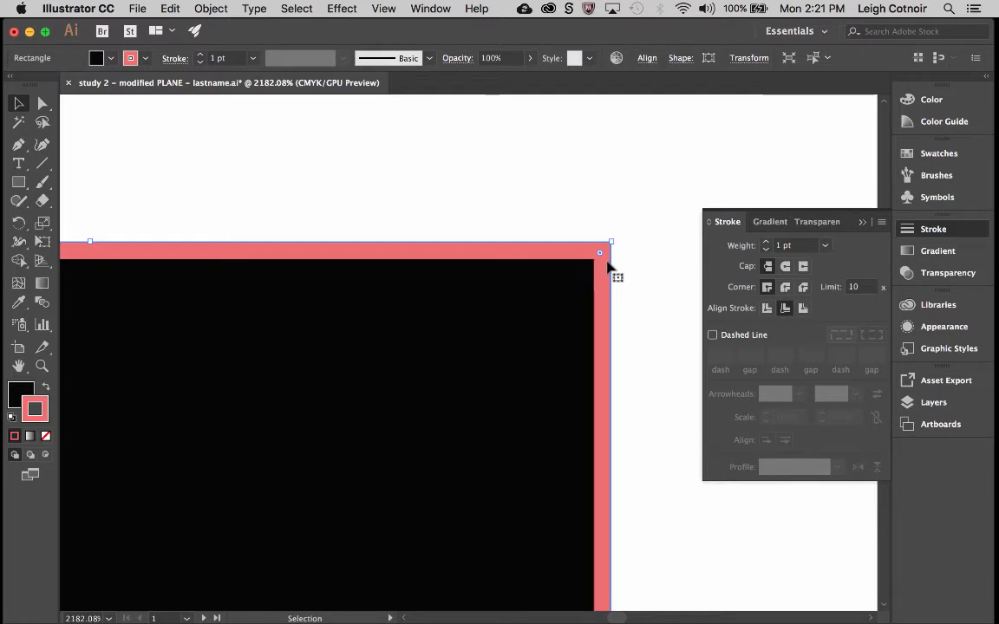
{"action": "left_click", "coordinate": [766, 309]}
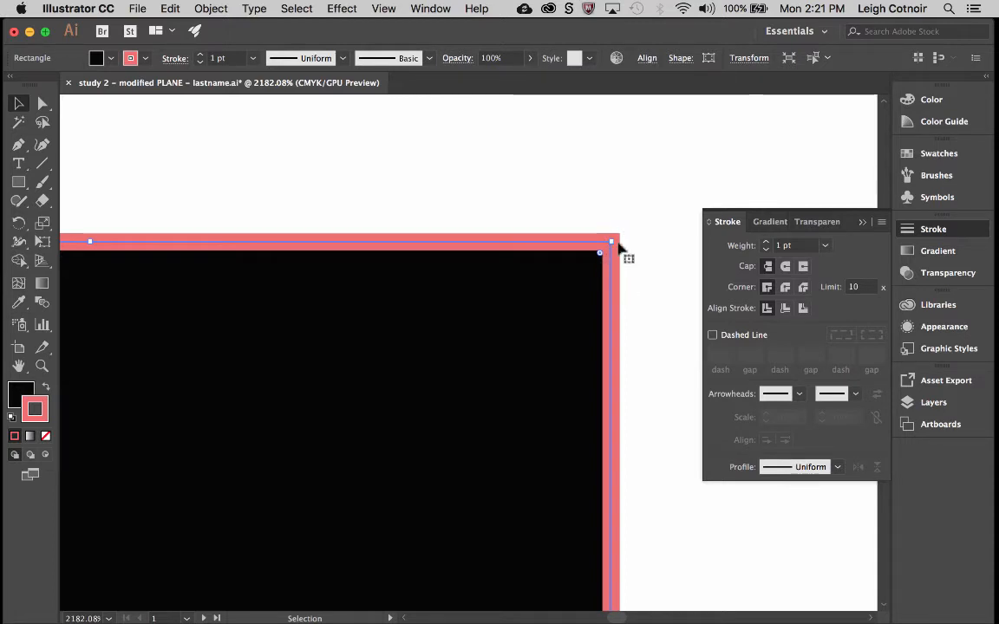
{"action": "left_click", "coordinate": [786, 309]}
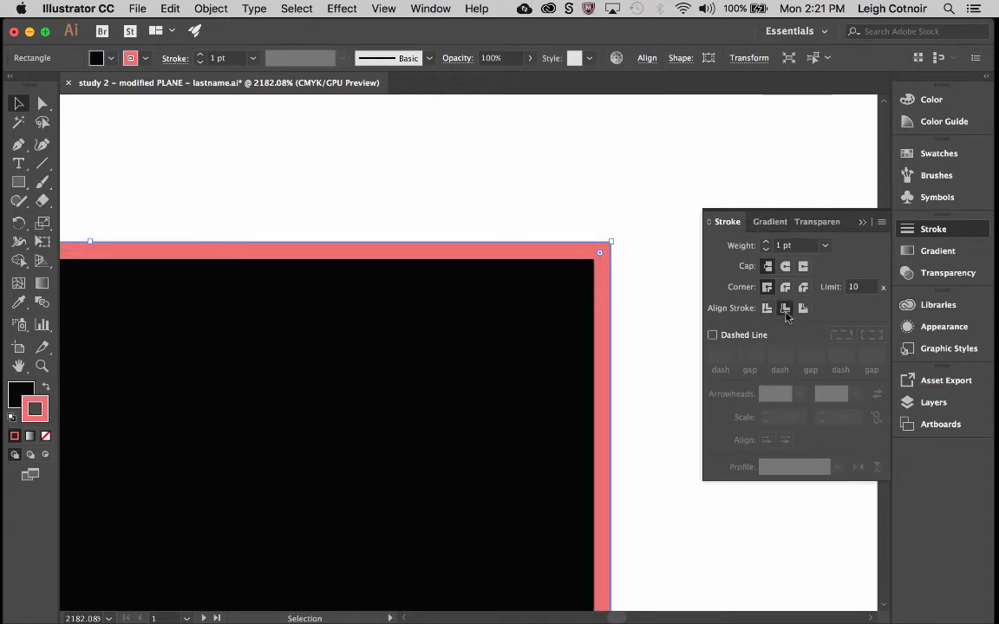
{"action": "left_click", "coordinate": [787, 310]}
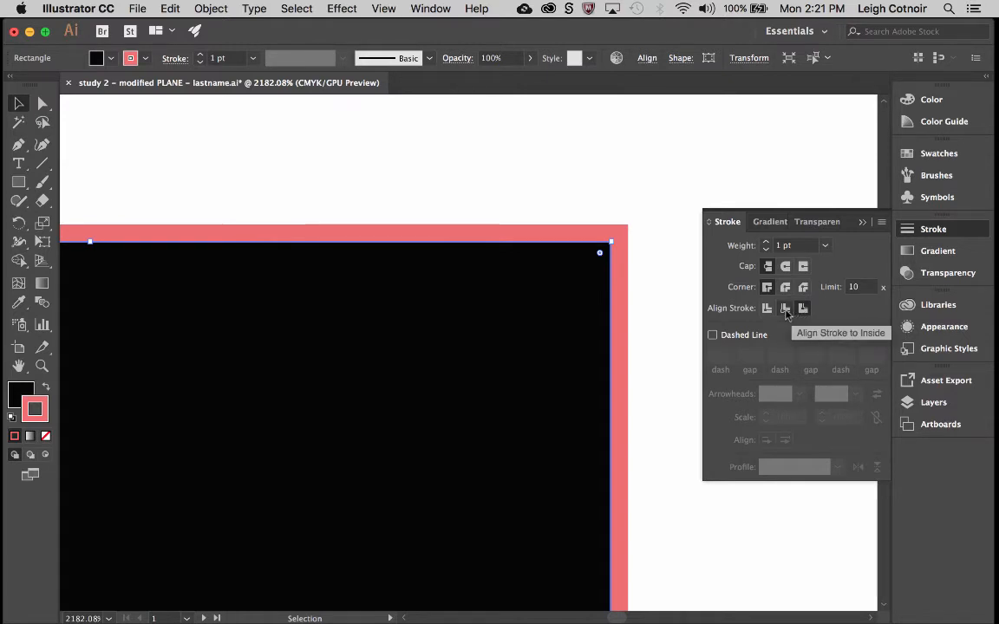
{"action": "left_click", "coordinate": [785, 309]}
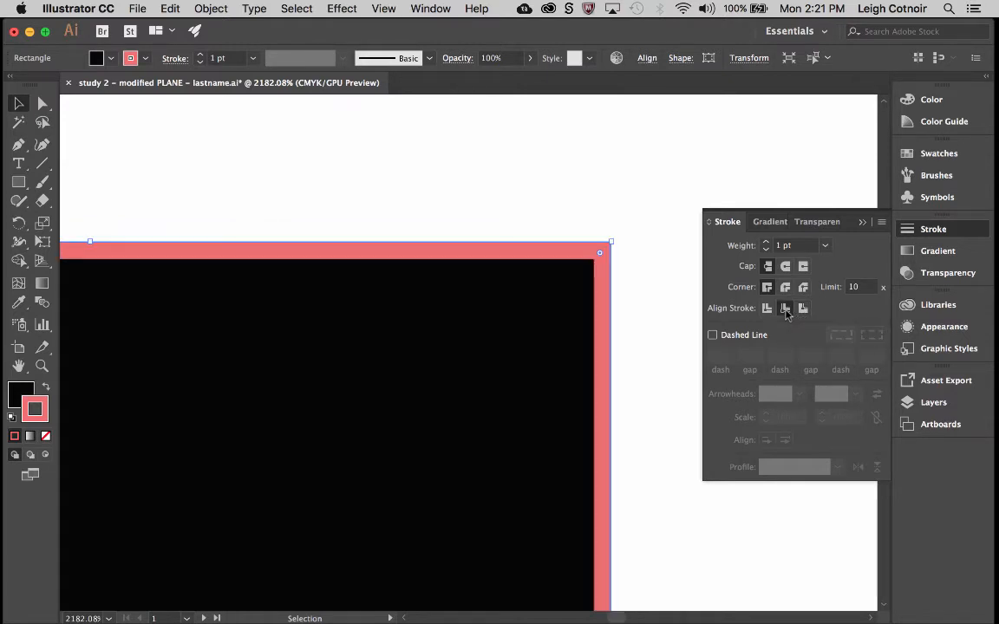
Try a dashed line with 6 pt dashes on the square's stroke, and turn the dashes off again
{"action": "left_click", "coordinate": [714, 336]}
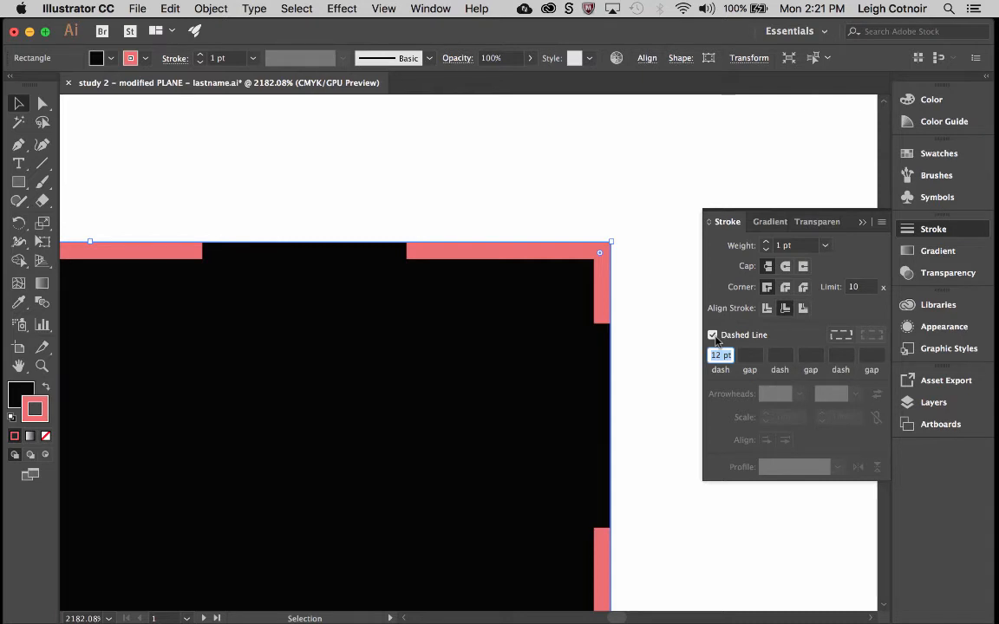
{"action": "scroll", "coordinate": [607, 343], "scroll_direction": "down", "scroll_amount": 5}
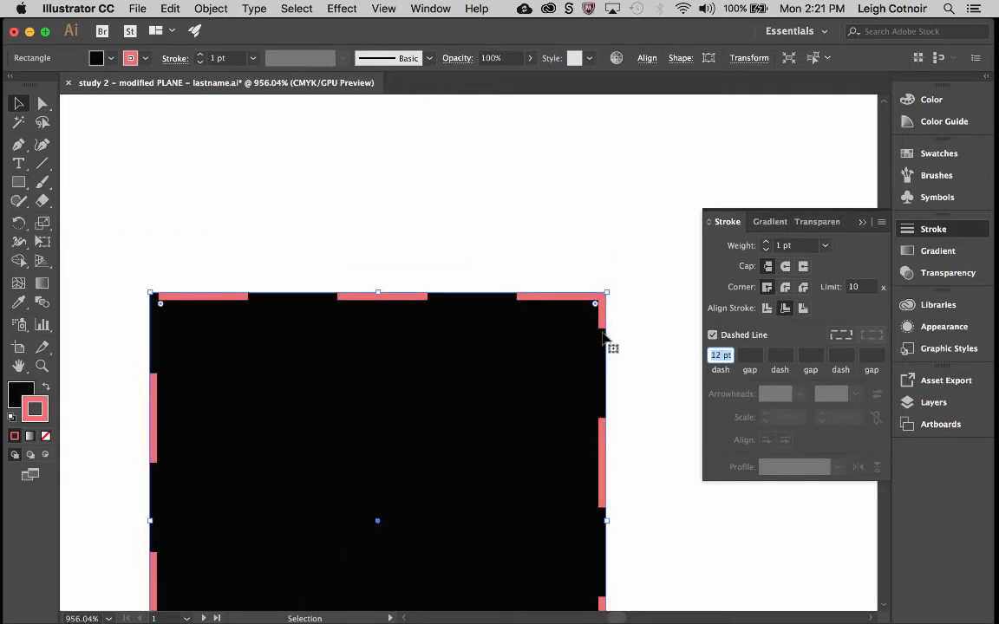
{"action": "scroll", "coordinate": [607, 342], "scroll_direction": "down", "scroll_amount": 2}
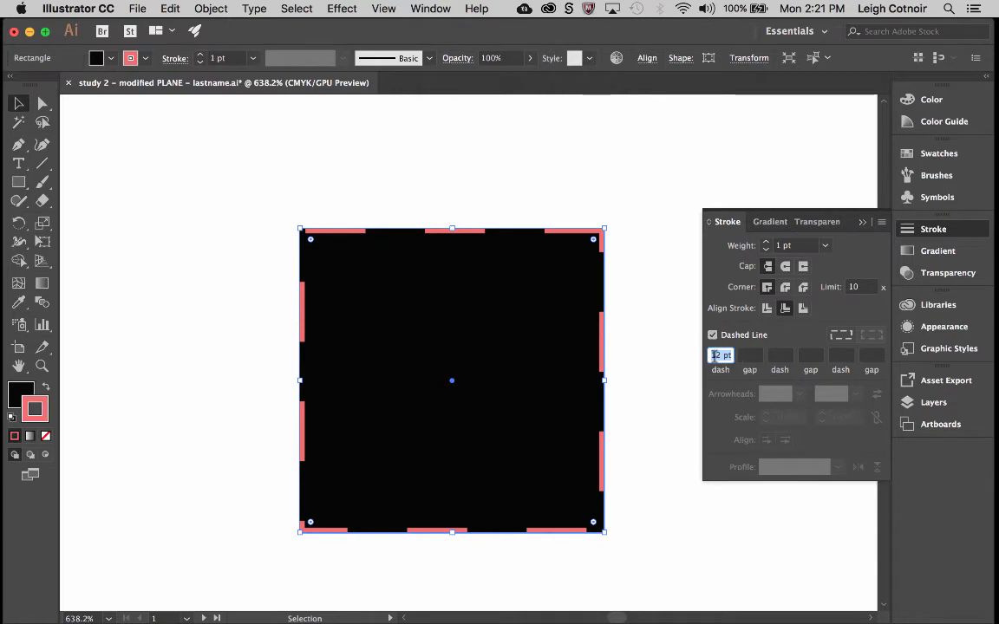
{"action": "type", "text": "6"}
{"action": "key", "text": "Tab"}
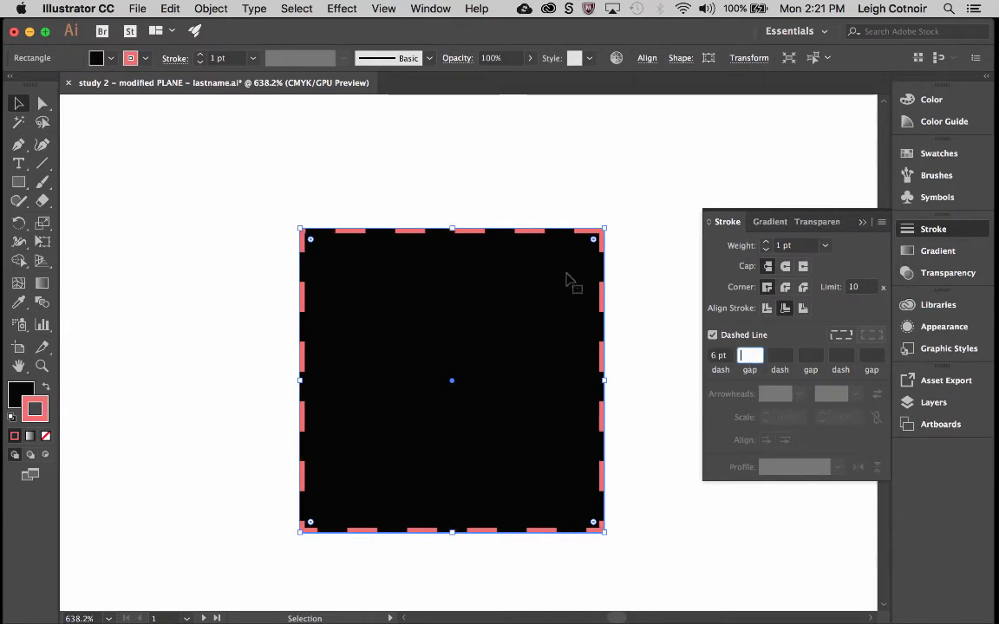
{"action": "left_click", "coordinate": [713, 336]}
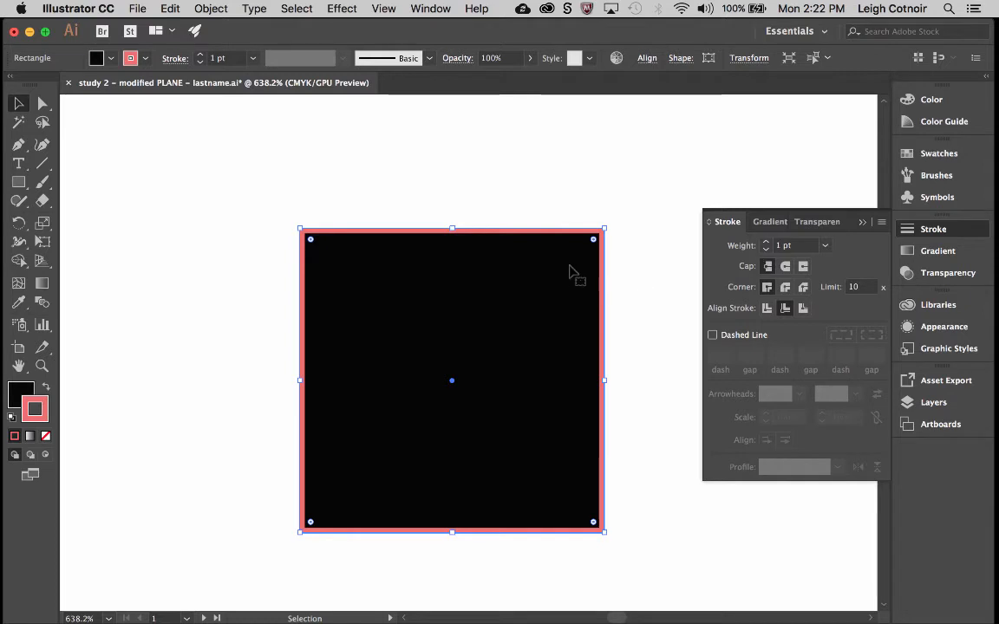
Increase the square's inside-aligned stroke weight to 6 pt and view the whole square
{"action": "scroll", "coordinate": [613, 261], "scroll_direction": "up", "scroll_amount": 3}
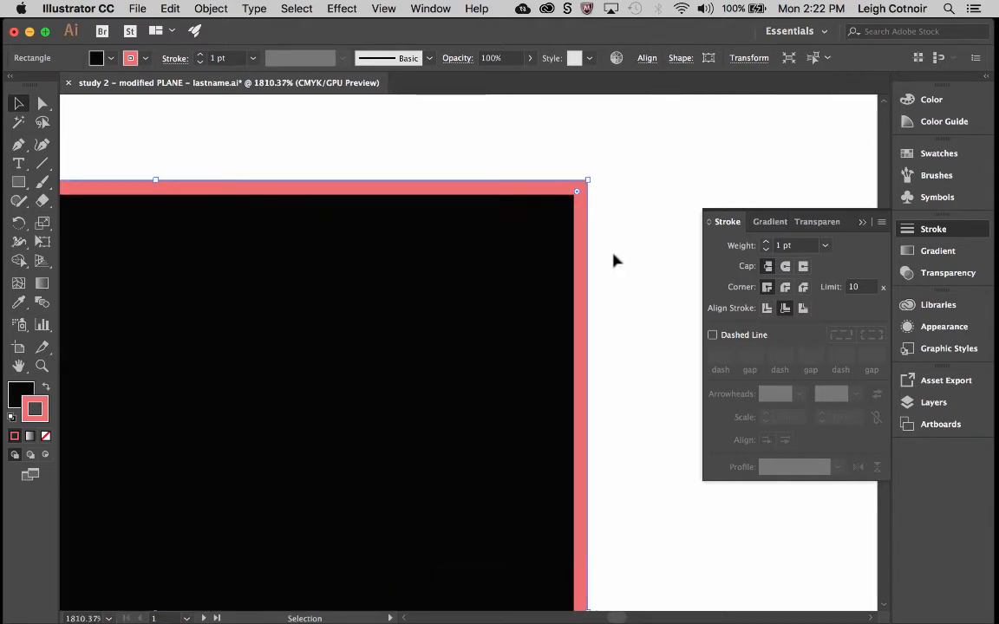
{"action": "left_click", "coordinate": [766, 244]}
{"action": "left_click", "coordinate": [766, 244]}
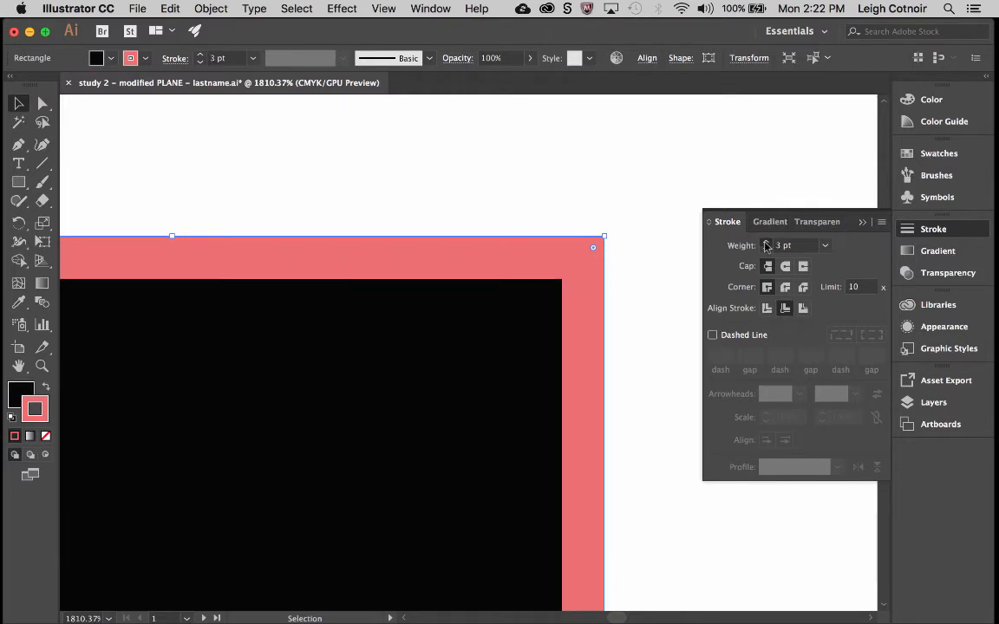
{"action": "left_click", "coordinate": [765, 244]}
{"action": "left_click", "coordinate": [766, 244]}
{"action": "left_click", "coordinate": [766, 244]}
{"action": "scroll", "coordinate": [613, 296], "scroll_direction": "down", "scroll_amount": 5}
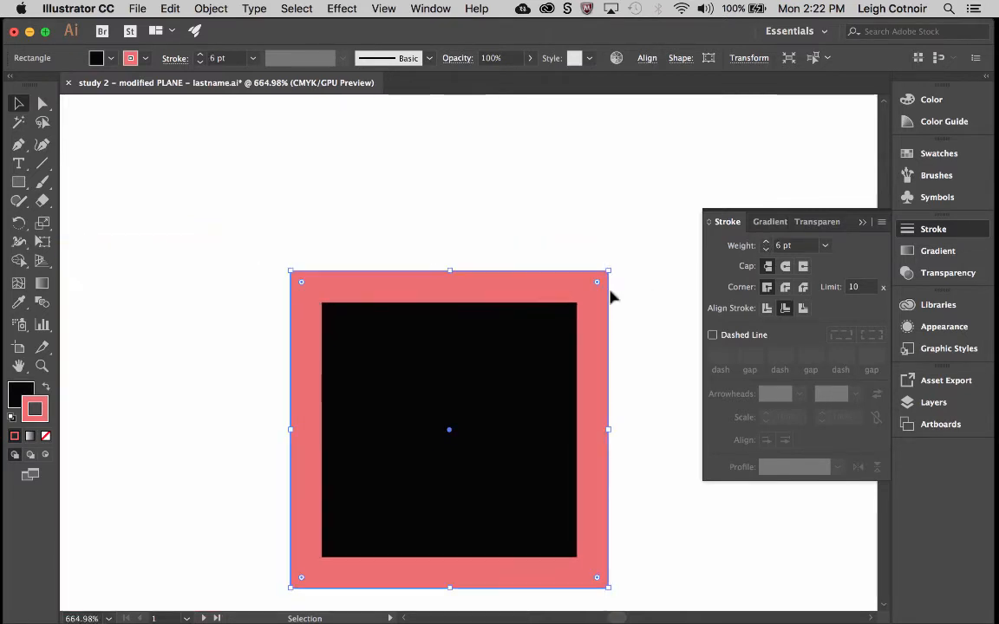
{"action": "scroll", "coordinate": [611, 298], "scroll_direction": "down", "scroll_amount": 1}
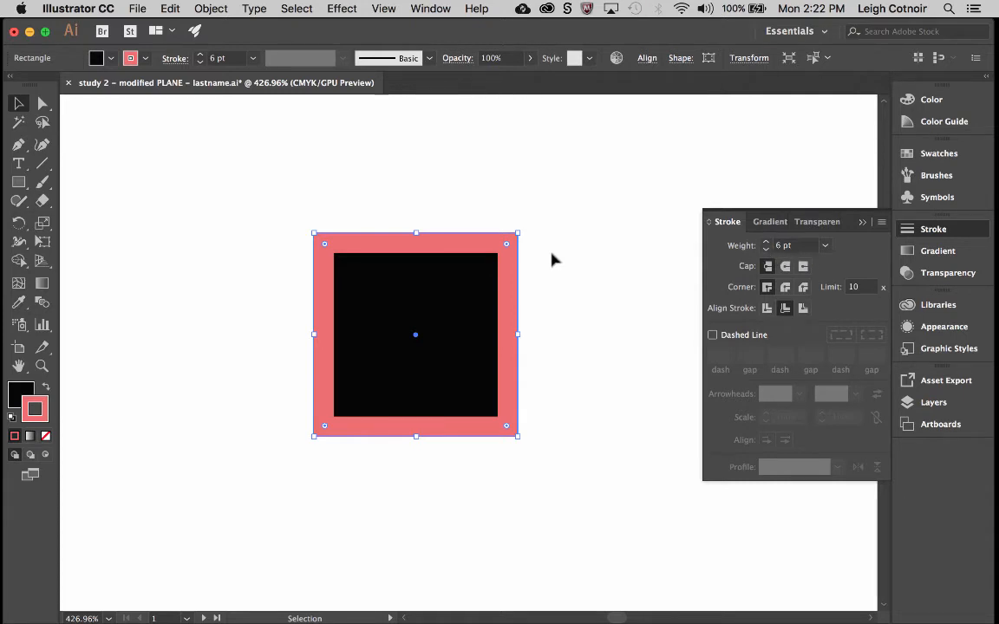
Lower the square's stroke weight to 3 pt, and refine it to 3.5 pt
{"action": "left_click", "coordinate": [765, 250]}
{"action": "left_click", "coordinate": [766, 250]}
{"action": "left_click", "coordinate": [765, 250]}
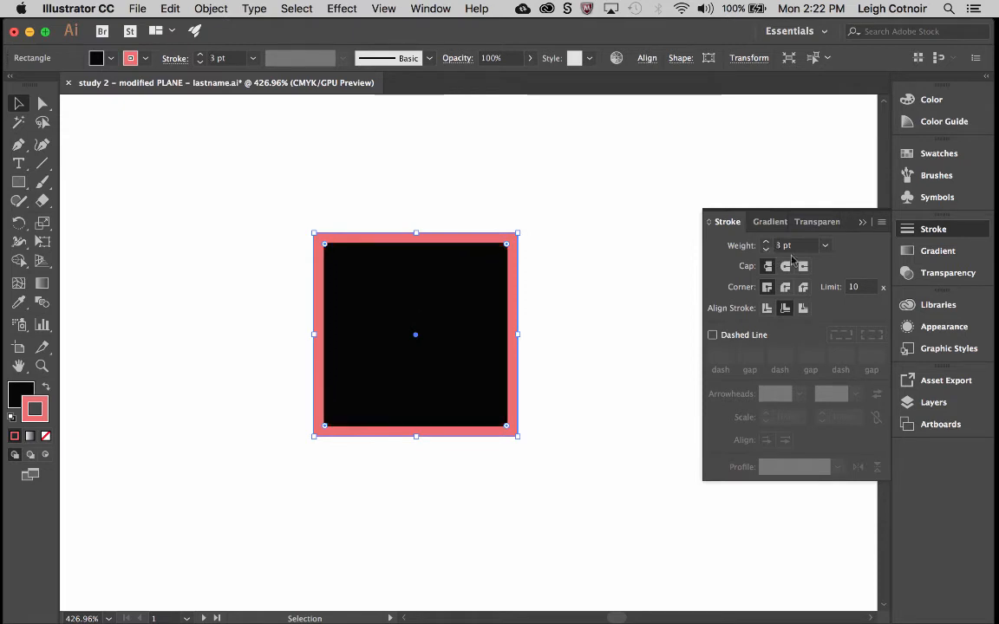
{"action": "left_click", "coordinate": [781, 246]}
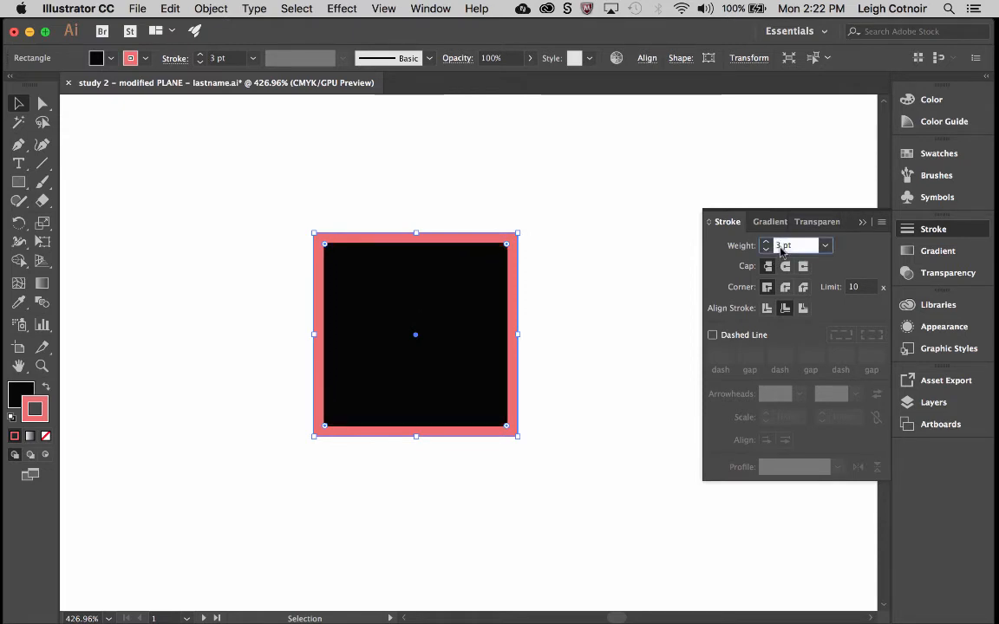
{"action": "left_click", "coordinate": [781, 248]}
{"action": "type", "text": ".5"}
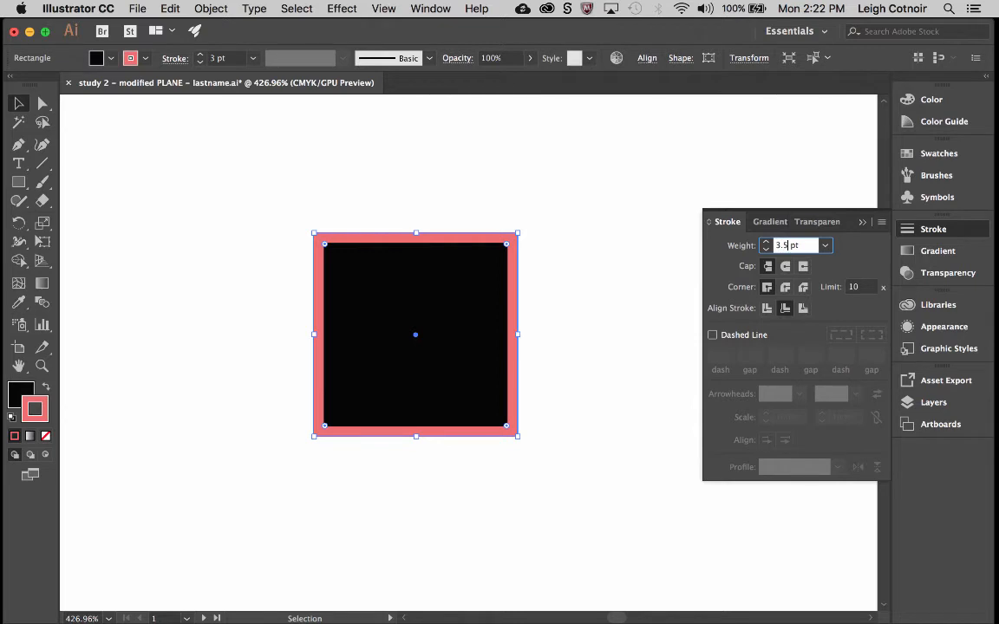
{"action": "key", "text": "Return"}
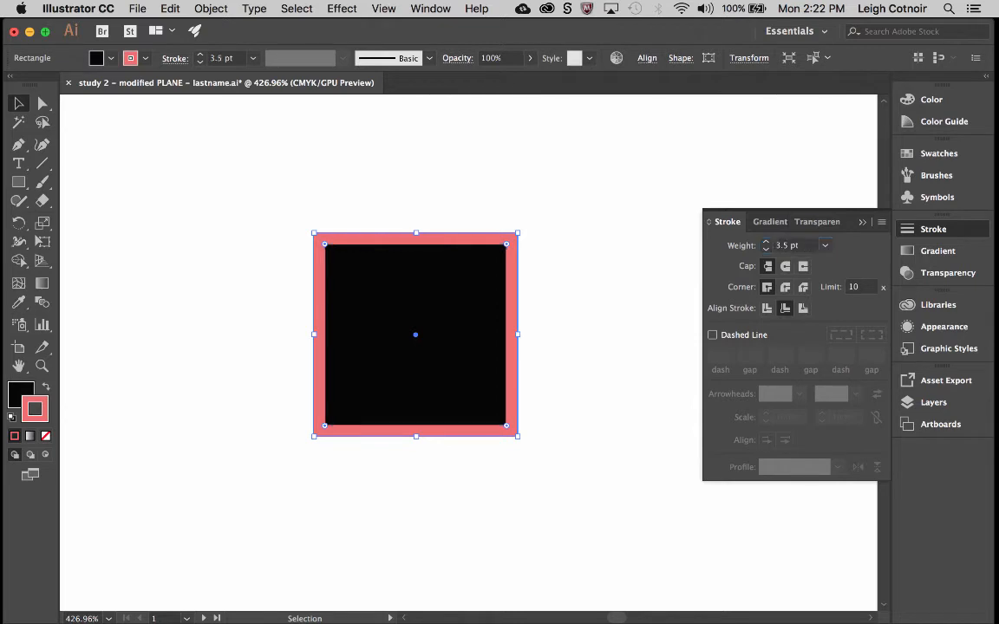
Set the square's stroke weight to 0.25 pt and inspect the thin outline up close at the upper-right corner
{"action": "double_click", "coordinate": [782, 247]}
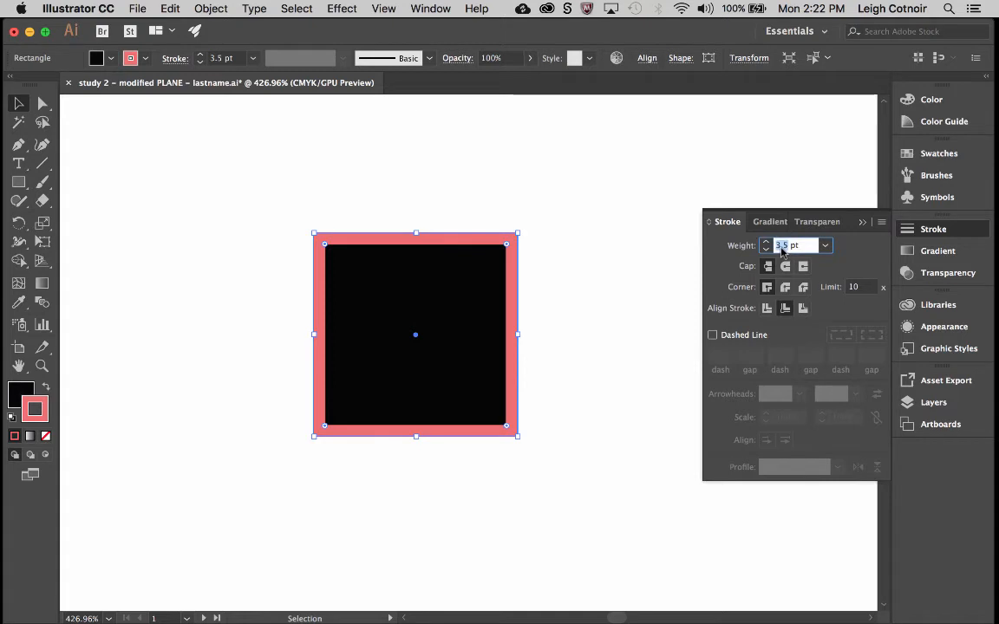
{"action": "key", "text": "BackSpace"}
{"action": "type", "text": ".25"}
{"action": "key", "text": "Return"}
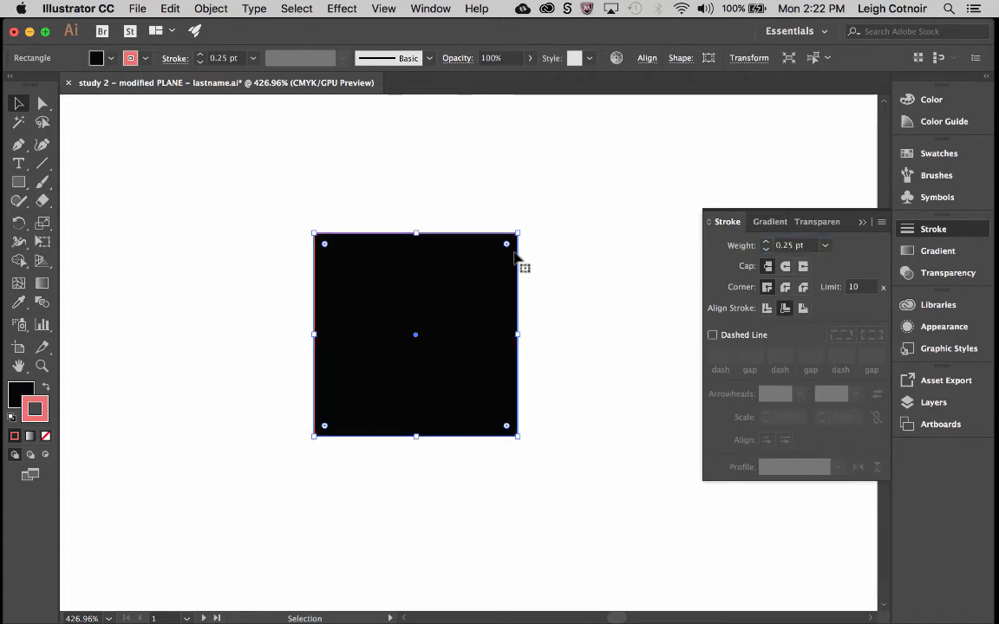
{"action": "scroll", "coordinate": [518, 257], "scroll_direction": "up", "scroll_amount": 5}
{"action": "scroll", "coordinate": [518, 259], "scroll_direction": "up", "scroll_amount": 5}
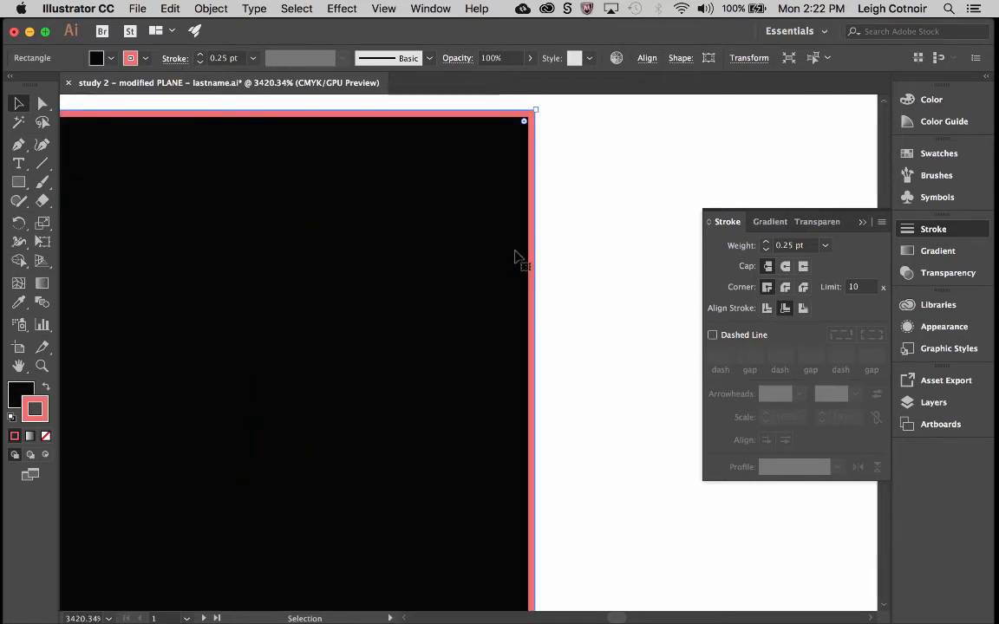
{"action": "scroll", "coordinate": [560, 193], "scroll_direction": "down", "scroll_amount": 15}
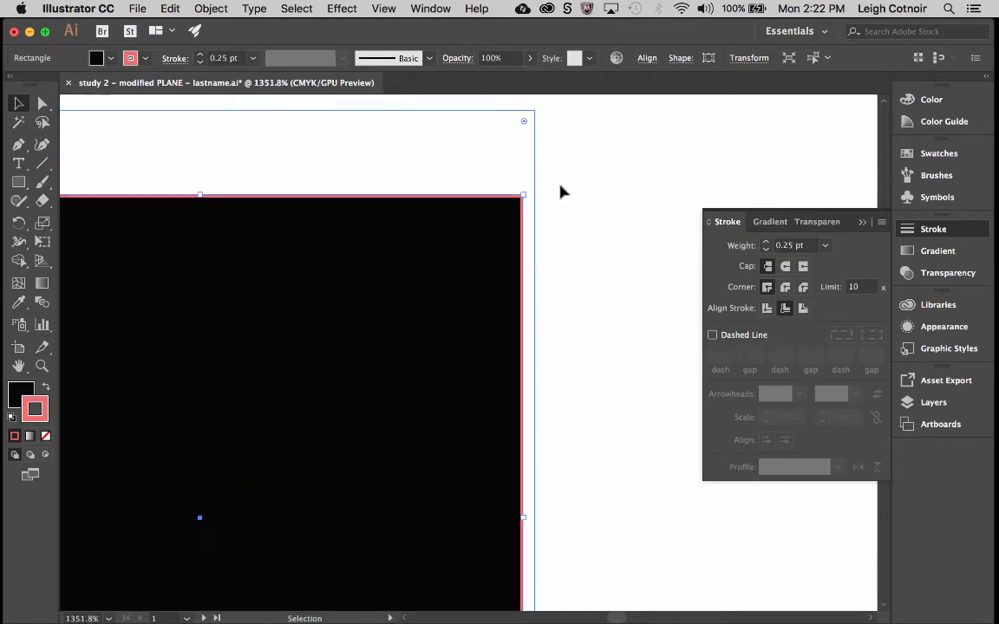
Lower the square's stroke weight one more increment so that its stroke is removed
{"action": "scroll", "coordinate": [560, 192], "scroll_direction": "up", "scroll_amount": 6}
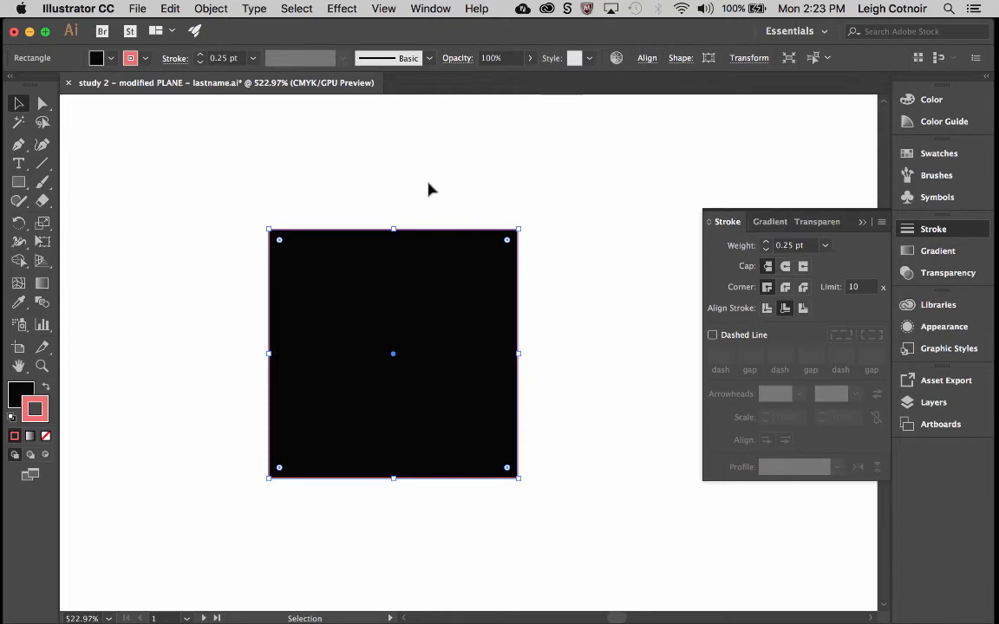
{"action": "left_click", "coordinate": [766, 249]}
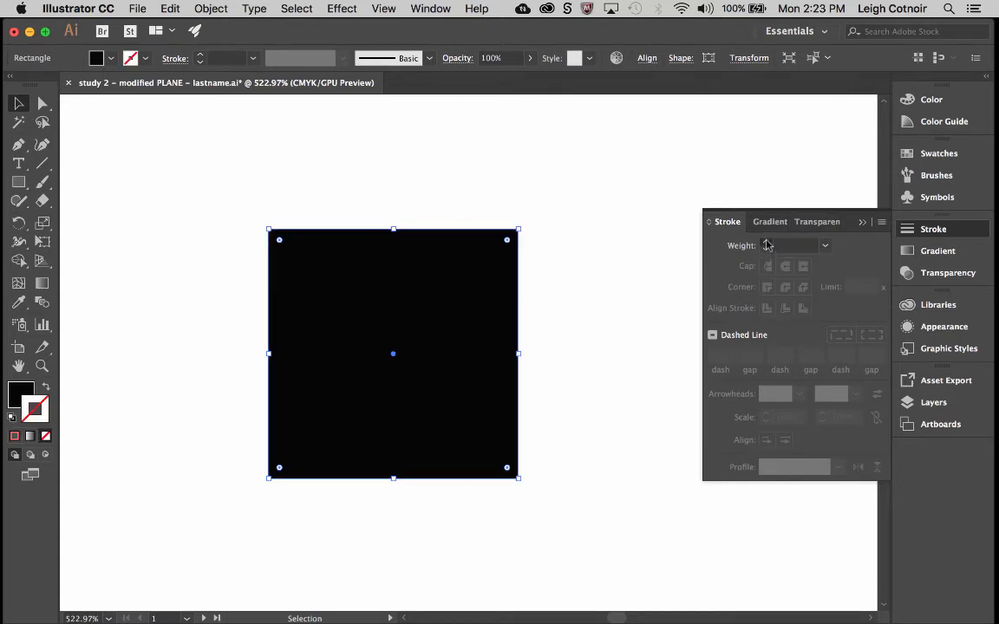
Restore the square's stroke and set its weight to 1 pt, then deselect the square
{"action": "left_click", "coordinate": [766, 243]}
{"action": "left_click", "coordinate": [794, 245]}
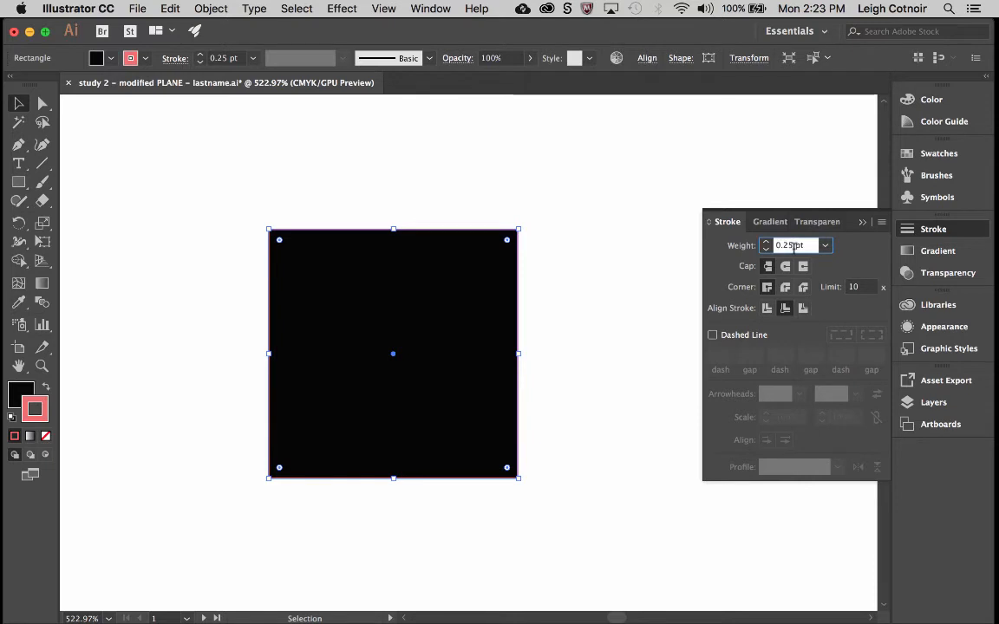
{"action": "type", "text": "1pt"}
{"action": "key", "text": "Return"}
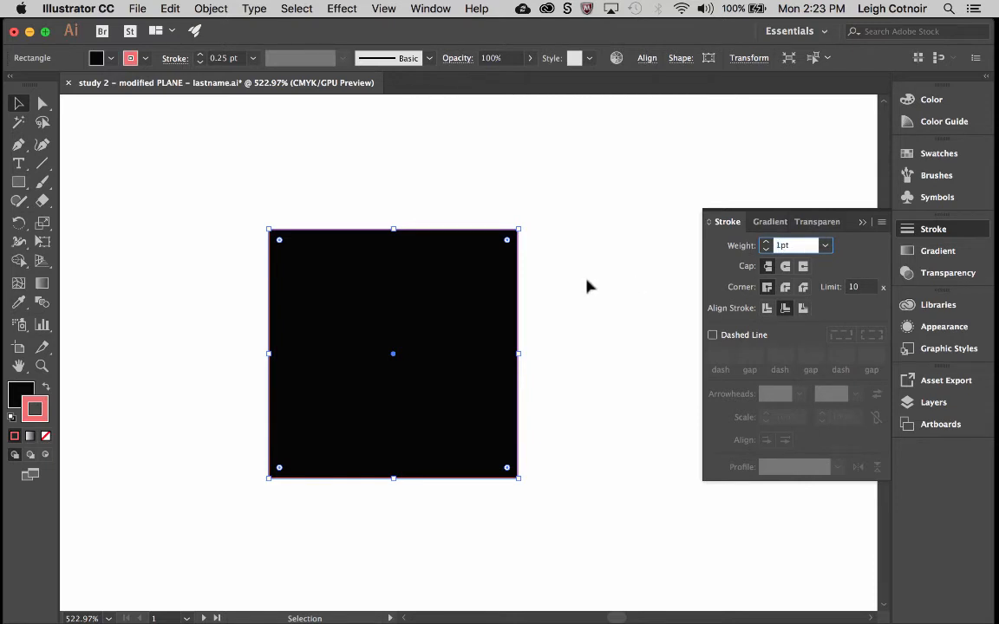
{"action": "left_click", "coordinate": [586, 286]}
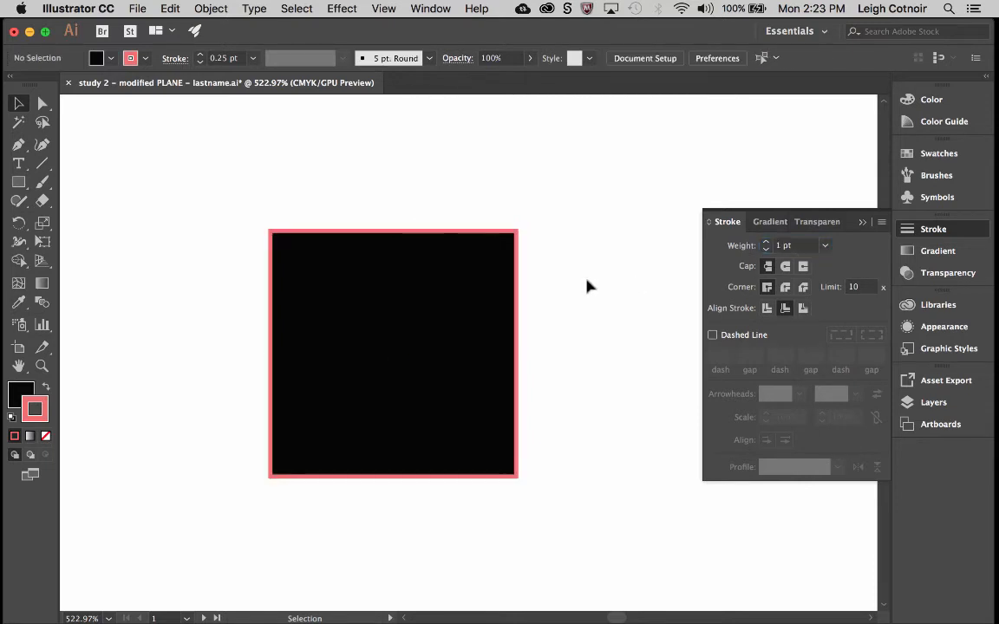
{"action": "double_click", "coordinate": [35, 408]}
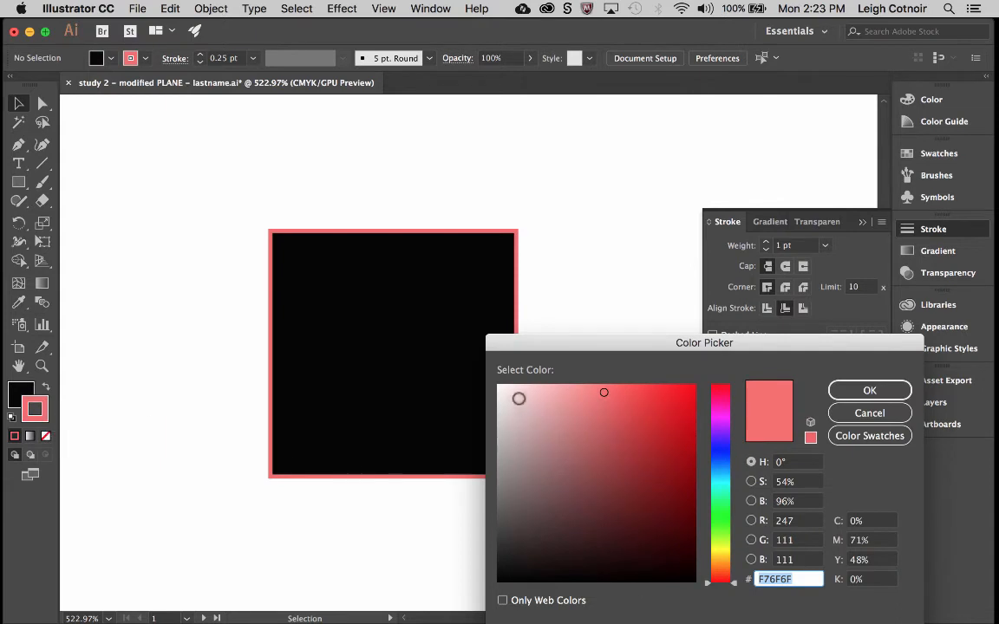
{"action": "left_click_drag", "start_coordinate": [518, 395], "coordinate": [497, 384]}
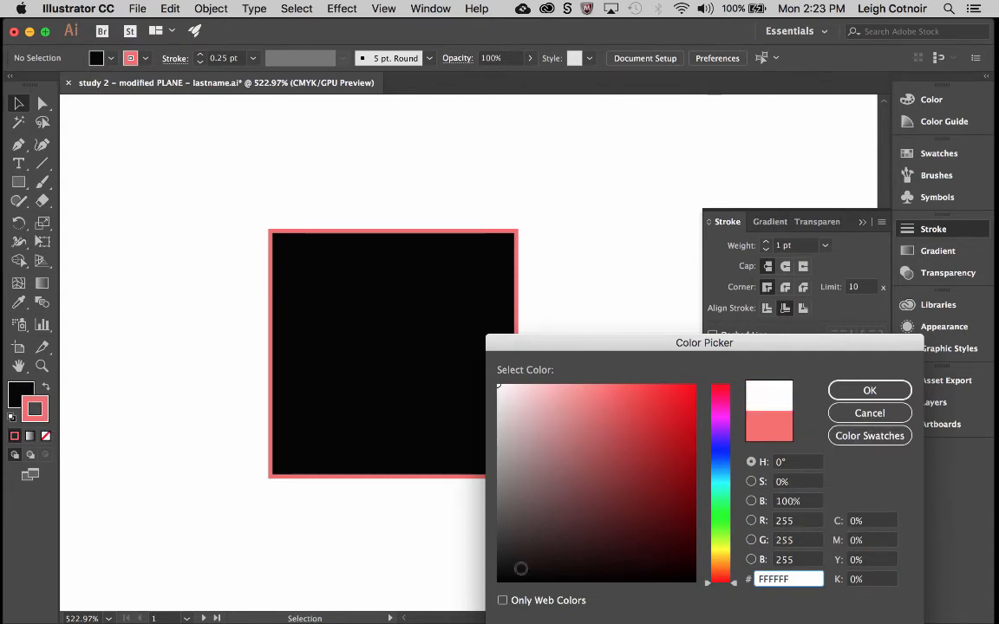
{"action": "key", "text": "Escape"}
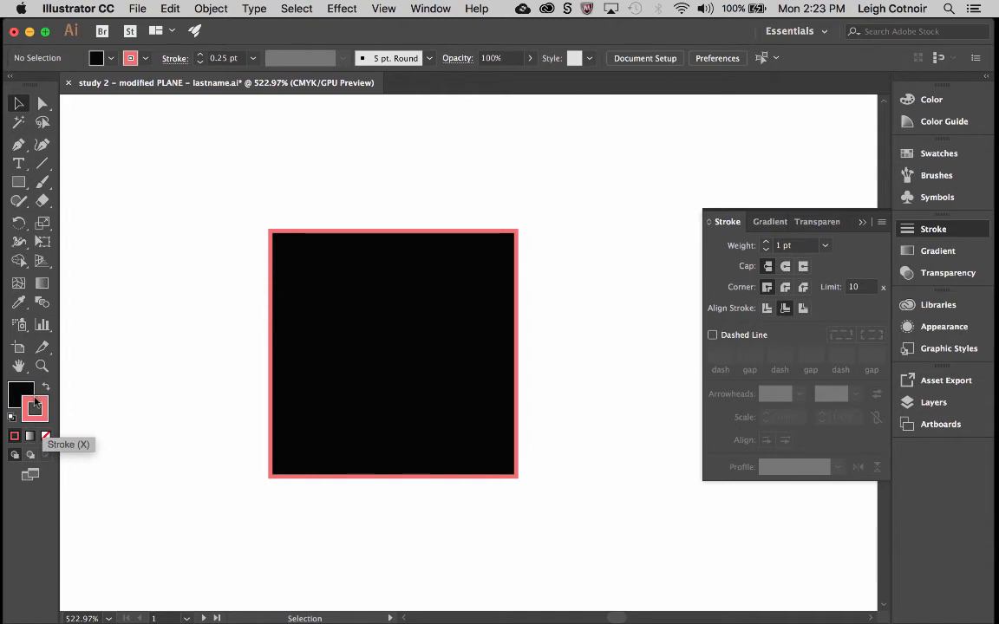
Try white and black in the Color Picker and set the stroke color to white (FFFFFF) with no object selected
{"action": "double_click", "coordinate": [46, 406]}
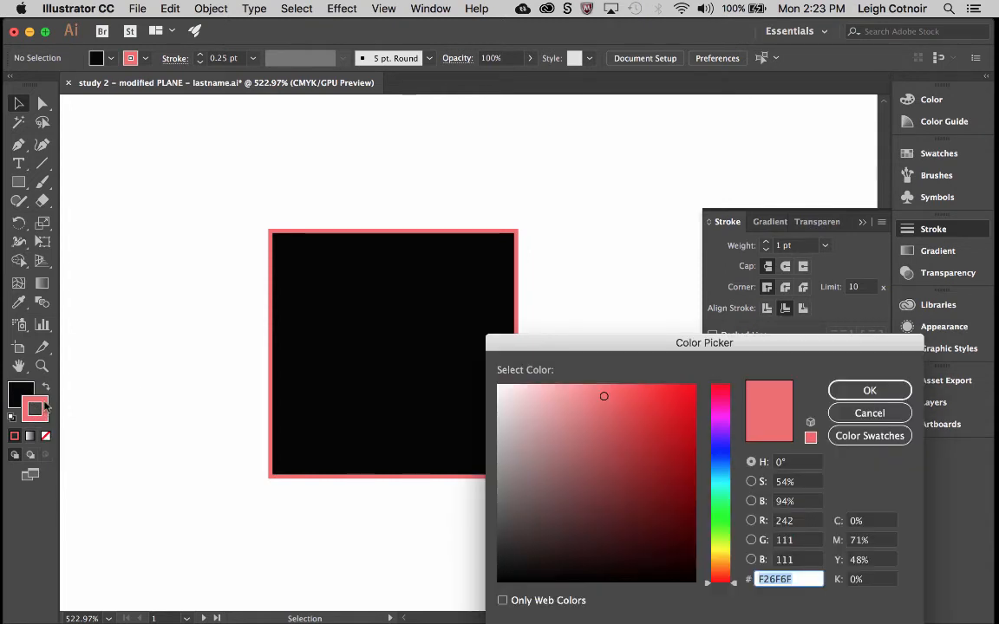
{"action": "left_click_drag", "start_coordinate": [597, 347], "coordinate": [601, 219]}
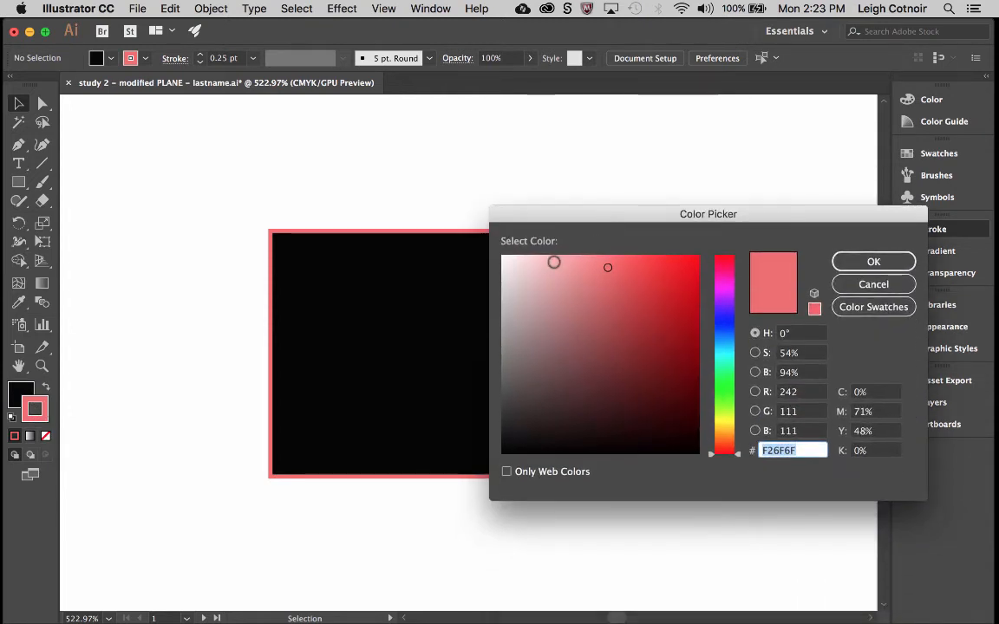
{"action": "mouse_move", "coordinate": [554, 261]}
{"action": "left_mouse_down"}
{"action": "mouse_move", "coordinate": [534, 324]}
{"action": "mouse_move", "coordinate": [500, 253]}
{"action": "left_mouse_up"}
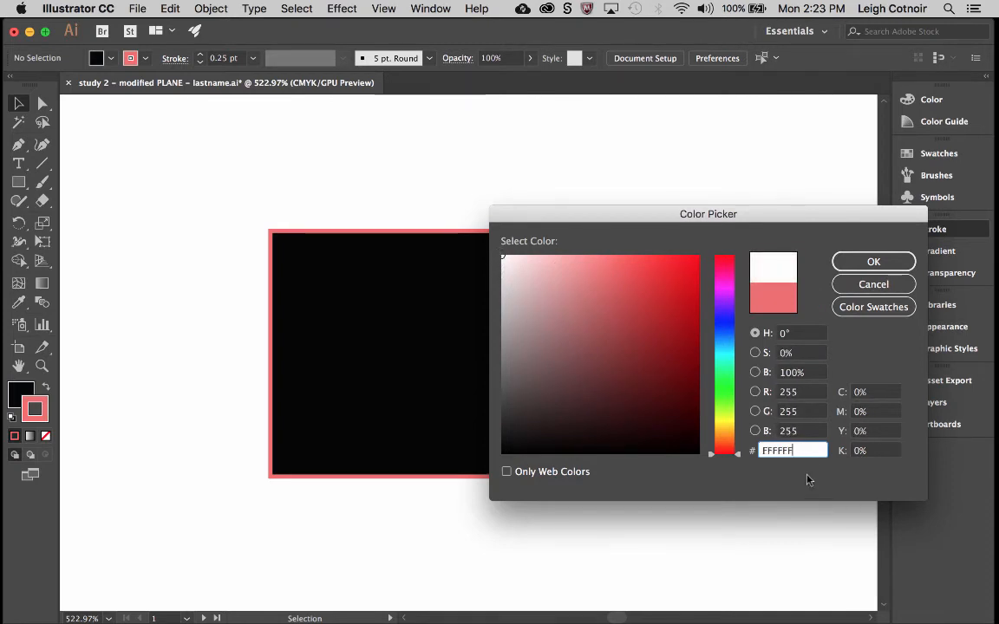
{"action": "double_click", "coordinate": [775, 451]}
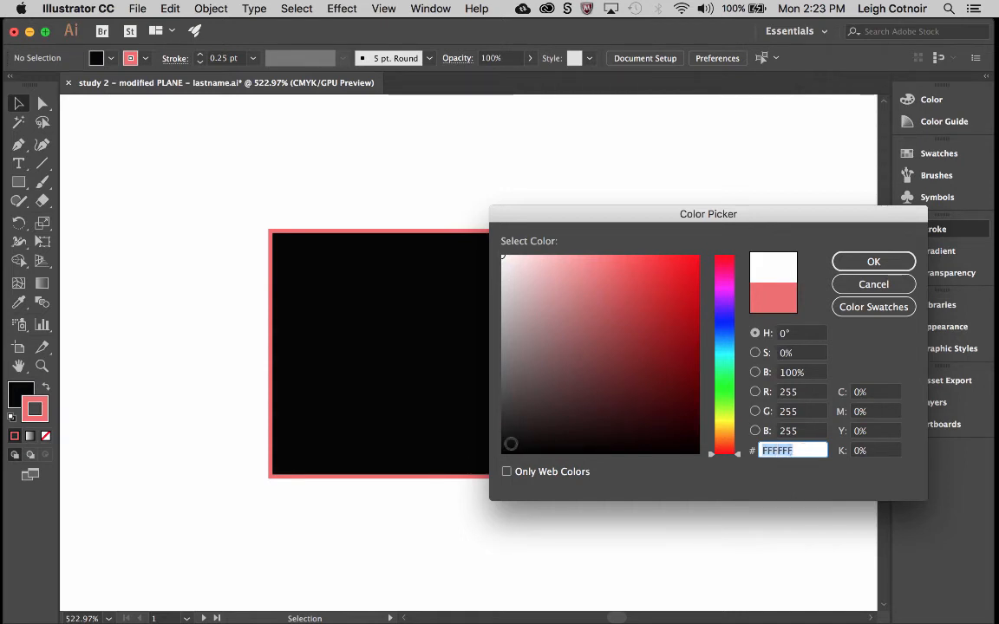
{"action": "left_click_drag", "start_coordinate": [511, 444], "coordinate": [502, 453]}
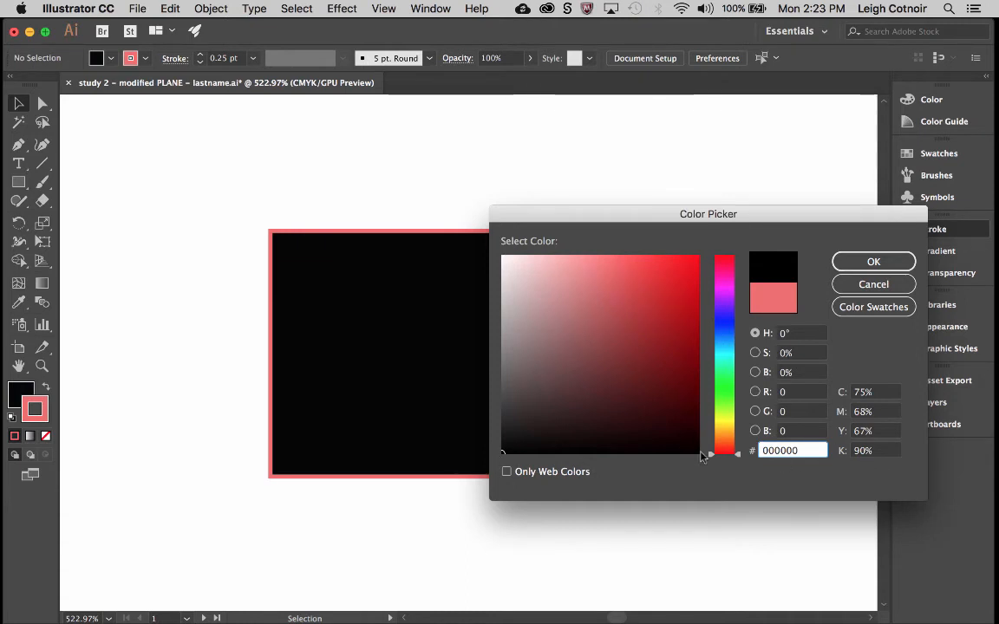
{"action": "left_click_drag", "start_coordinate": [702, 457], "coordinate": [704, 460]}
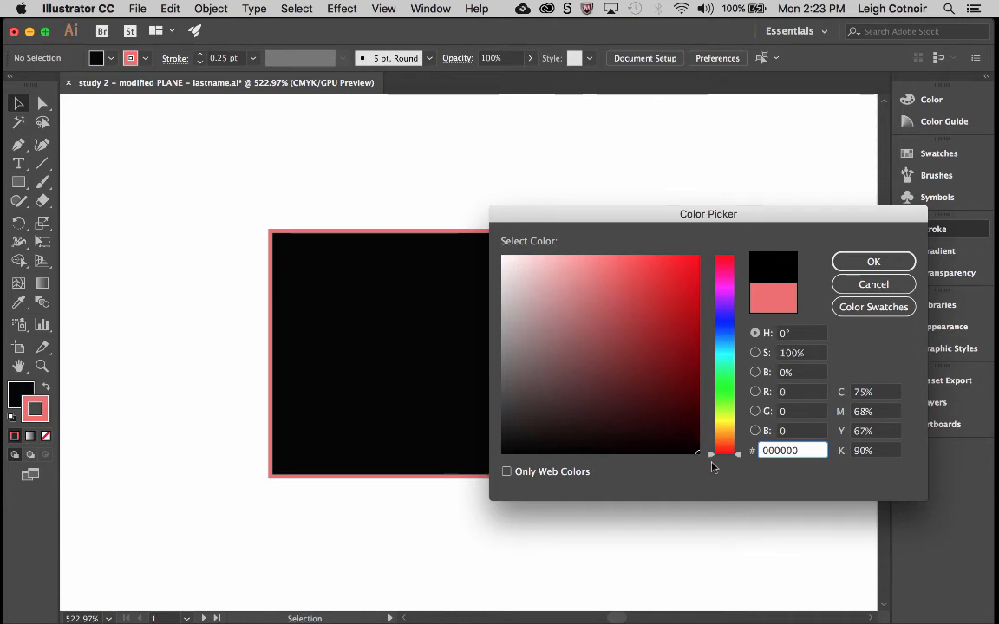
{"action": "mouse_move", "coordinate": [623, 405]}
{"action": "left_mouse_down"}
{"action": "mouse_move", "coordinate": [454, 228]}
{"action": "mouse_move", "coordinate": [434, 221]}
{"action": "mouse_move", "coordinate": [484, 249]}
{"action": "left_mouse_up"}
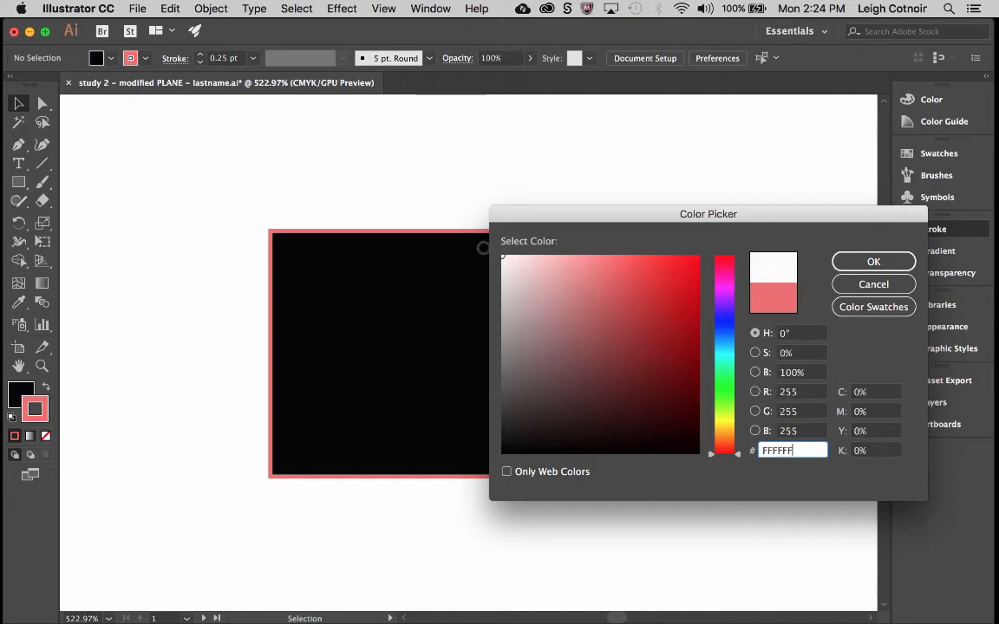
{"action": "left_click", "coordinate": [873, 261]}
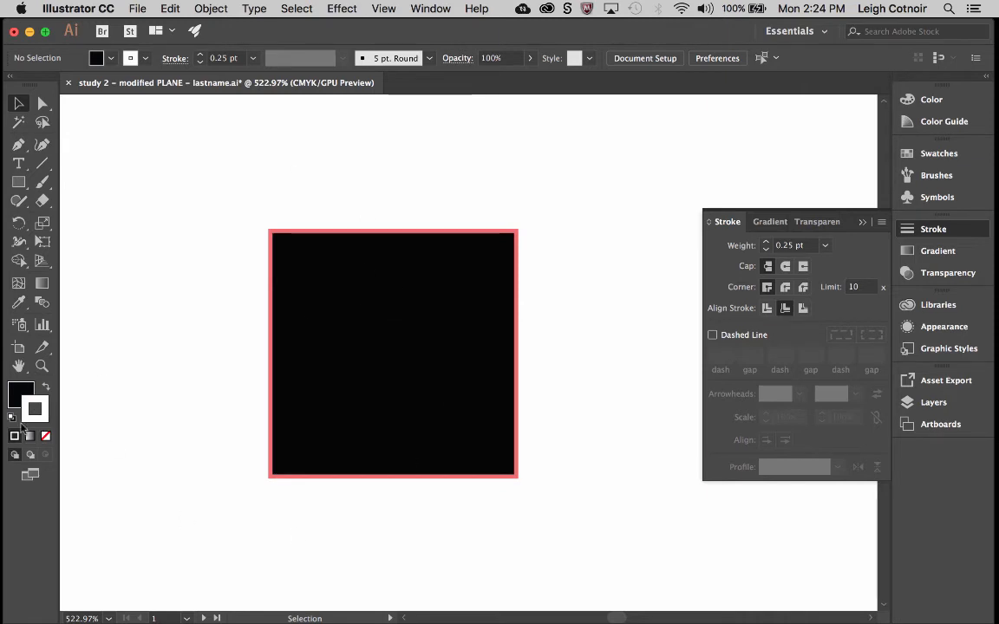
Set the pink-outlined square's stroke color to white (FFFFFF)
{"action": "left_click", "coordinate": [353, 298]}
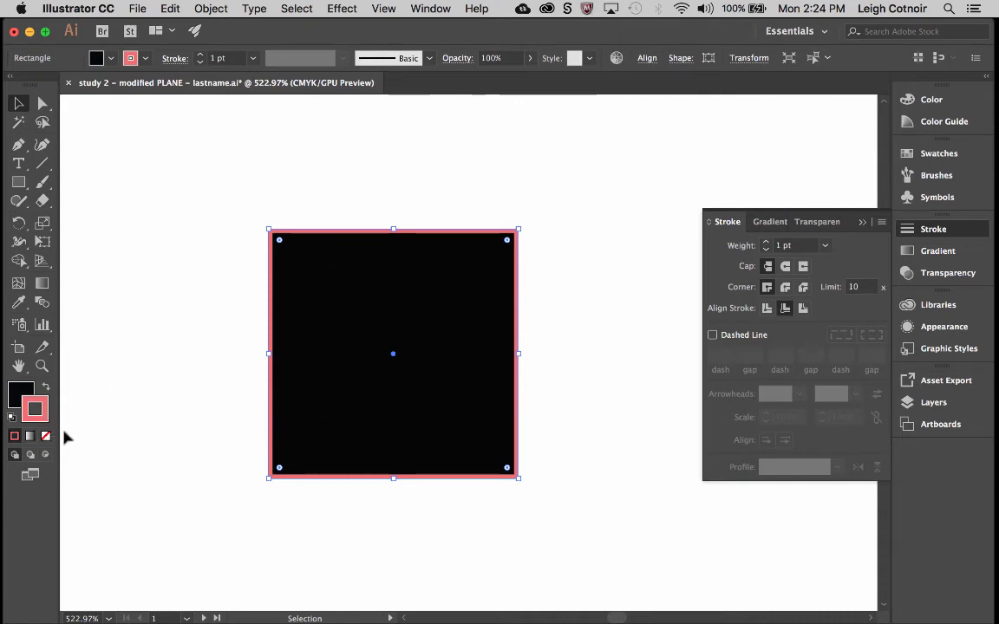
{"action": "double_click", "coordinate": [41, 419]}
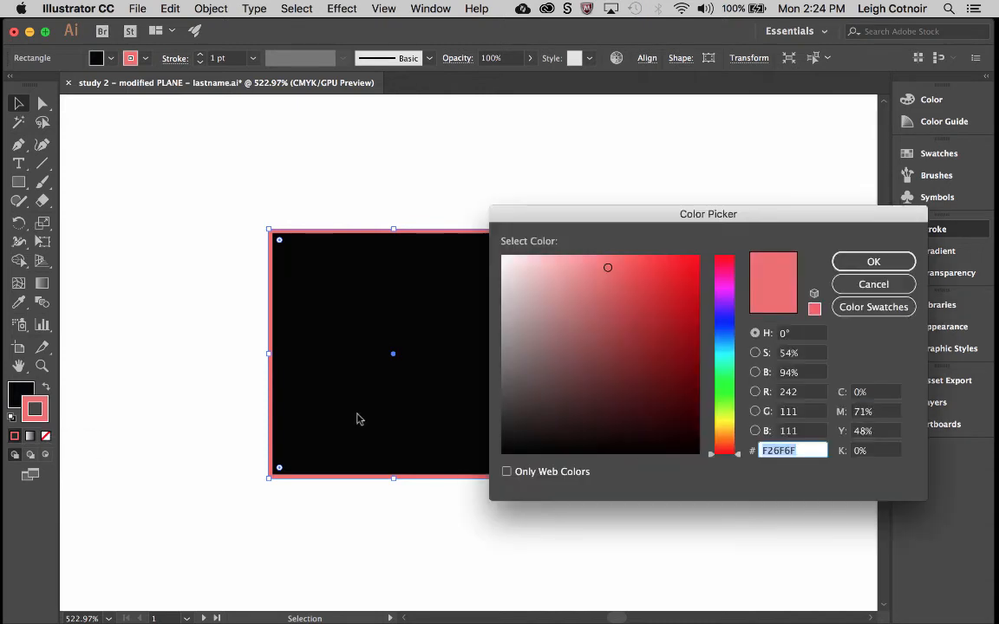
{"action": "left_click", "coordinate": [502, 255]}
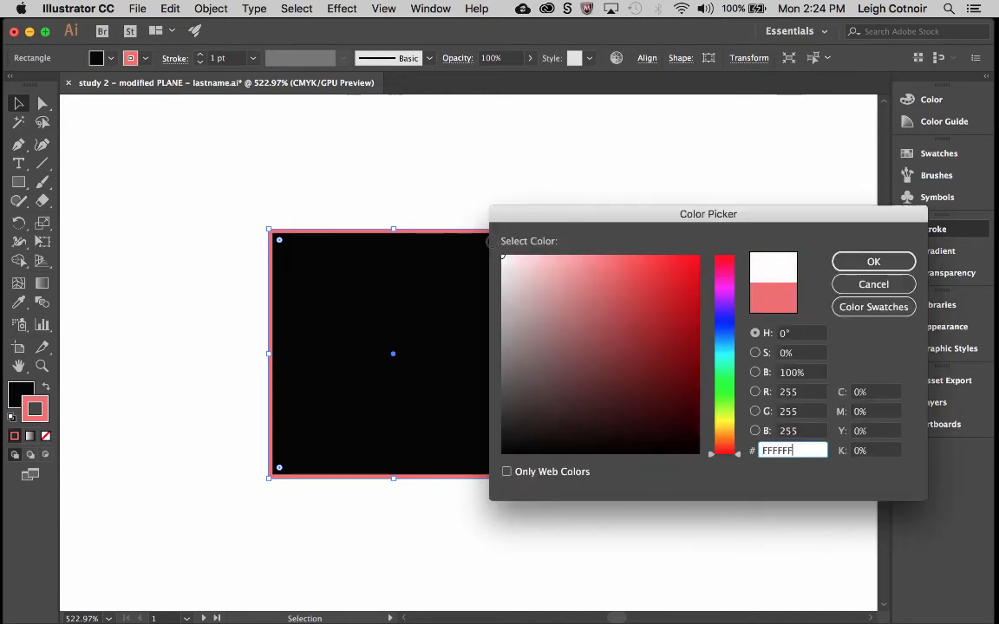
{"action": "left_click", "coordinate": [874, 261]}
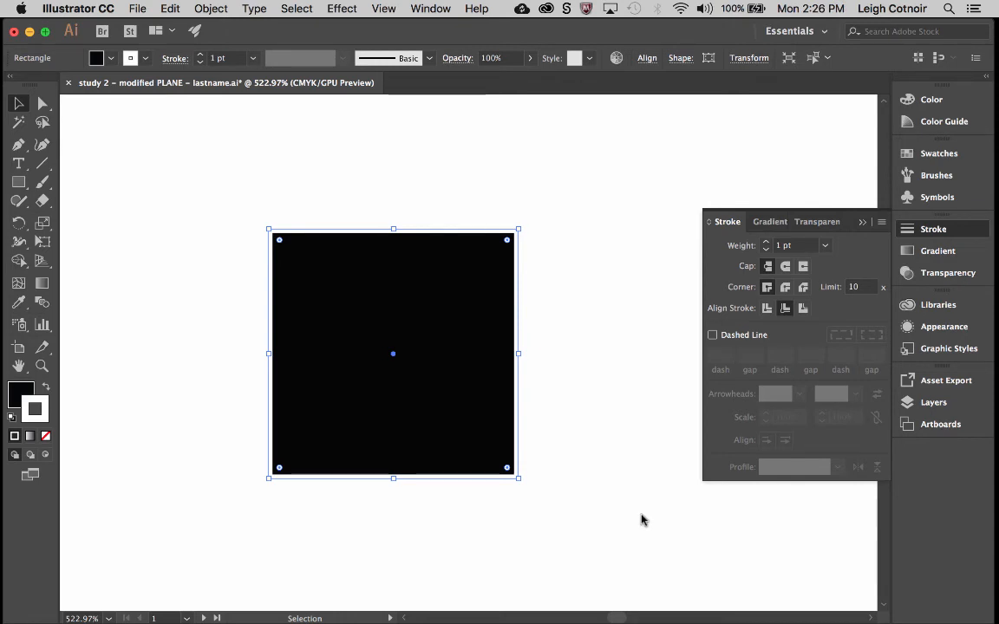
Move the column of four black squares off the first artboard, just past its right edge
{"action": "scroll", "coordinate": [612, 372], "scroll_direction": "down", "scroll_amount": 3, "text": "alt"}
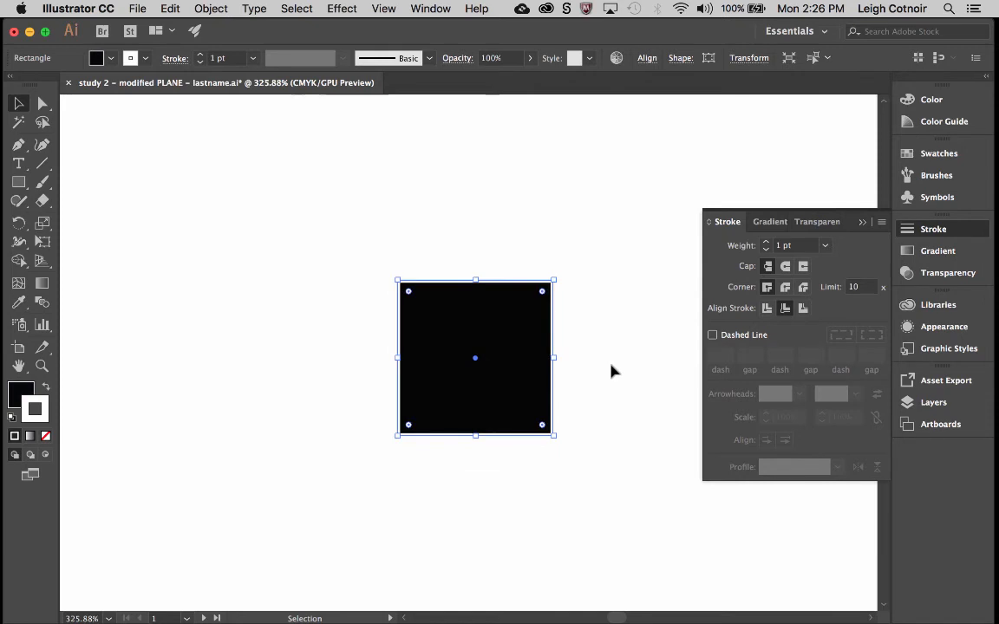
{"action": "scroll", "coordinate": [612, 372], "scroll_direction": "right", "scroll_amount": 5}
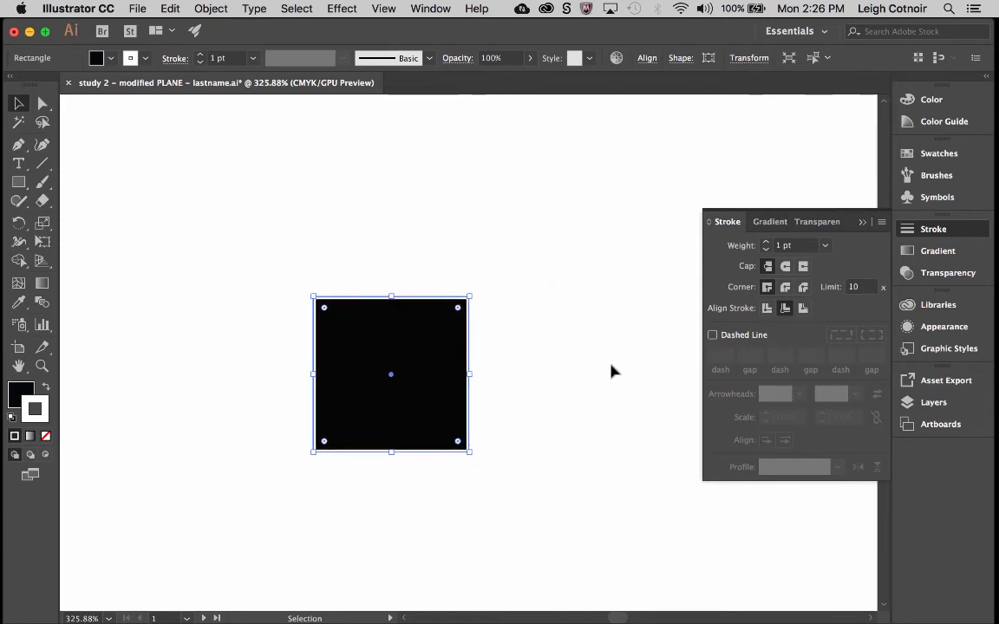
{"action": "scroll", "coordinate": [599, 436], "scroll_direction": "down", "scroll_amount": 2, "text": "alt"}
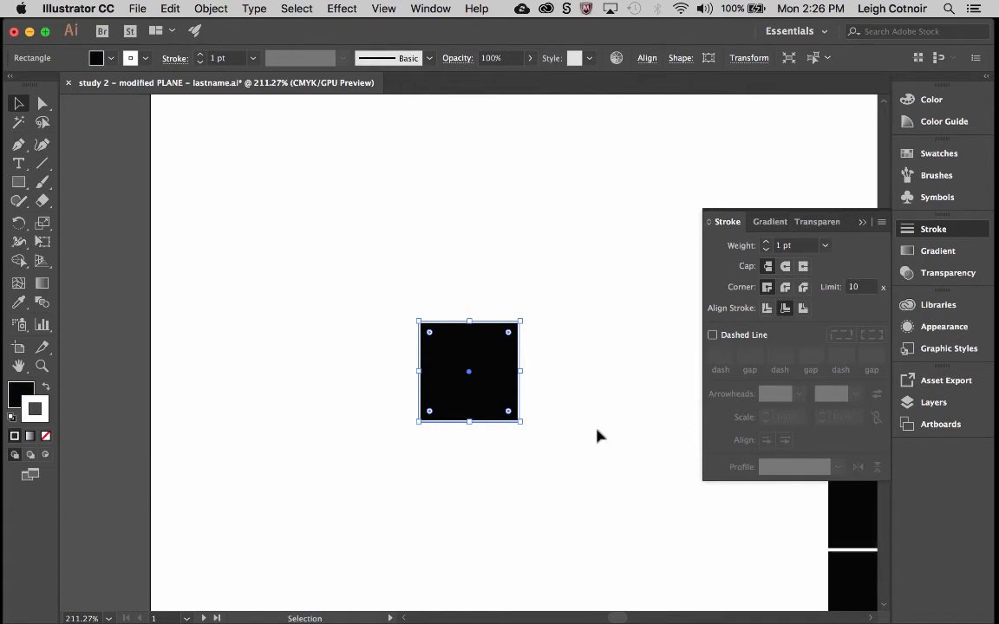
{"action": "scroll", "coordinate": [575, 392], "scroll_direction": "down", "scroll_amount": 2, "text": "alt"}
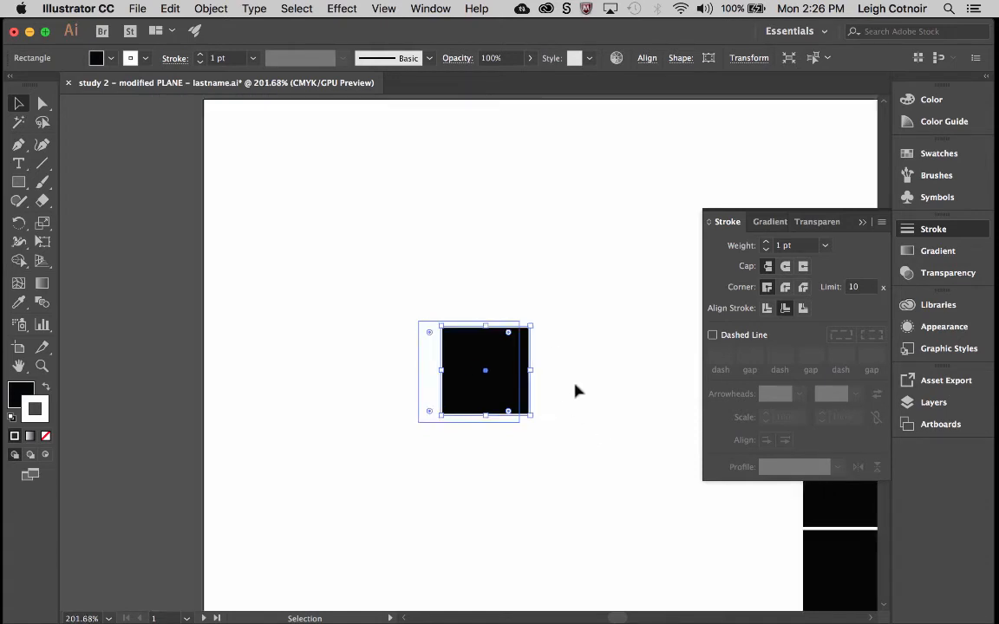
{"action": "scroll", "coordinate": [575, 392], "scroll_direction": "right", "scroll_amount": 5}
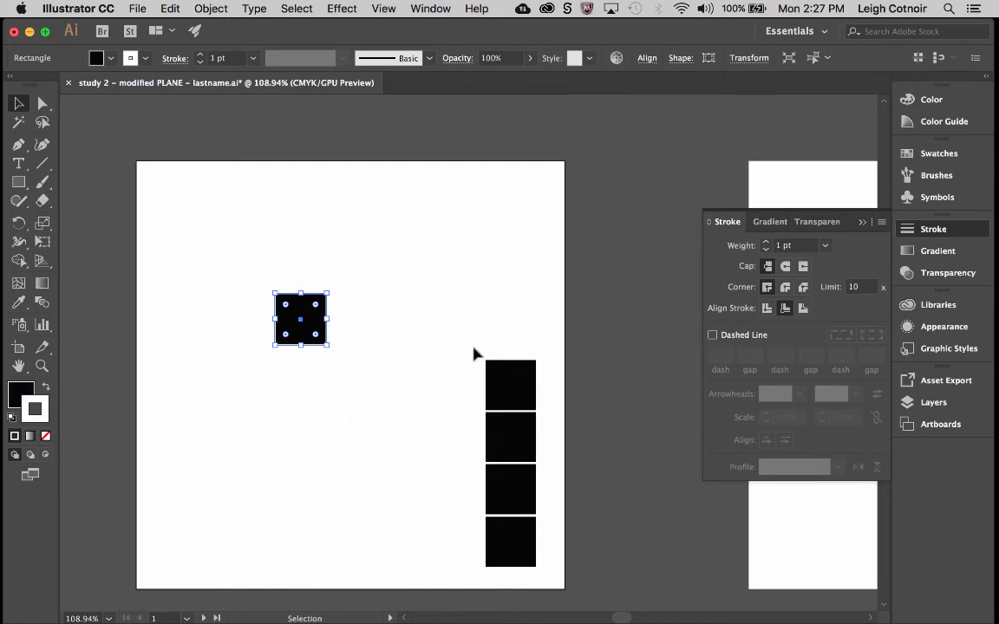
{"action": "left_click_drag", "start_coordinate": [474, 354], "coordinate": [513, 494]}
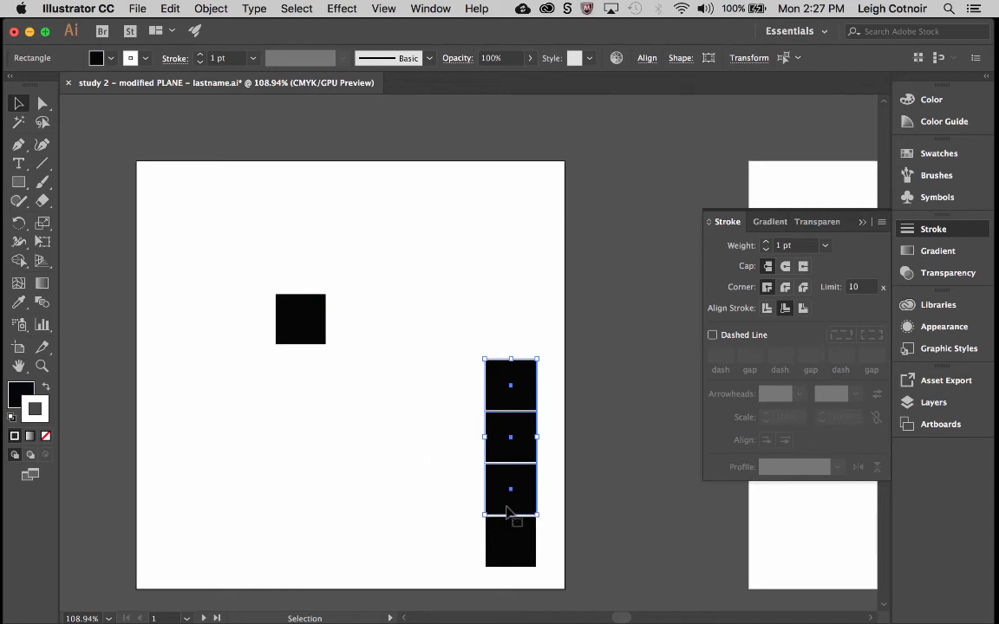
{"action": "left_click", "coordinate": [510, 531], "text": "shift"}
{"action": "scroll", "coordinate": [441, 347], "scroll_direction": "down", "scroll_amount": 1}
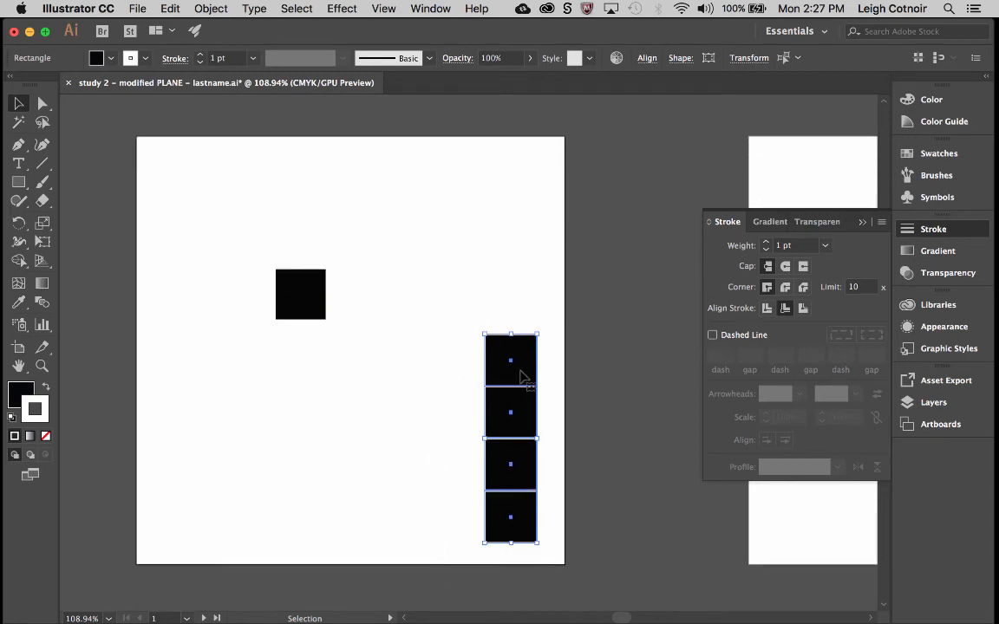
{"action": "left_click_drag", "start_coordinate": [527, 349], "coordinate": [620, 359]}
{"action": "left_click", "coordinate": [441, 372]}
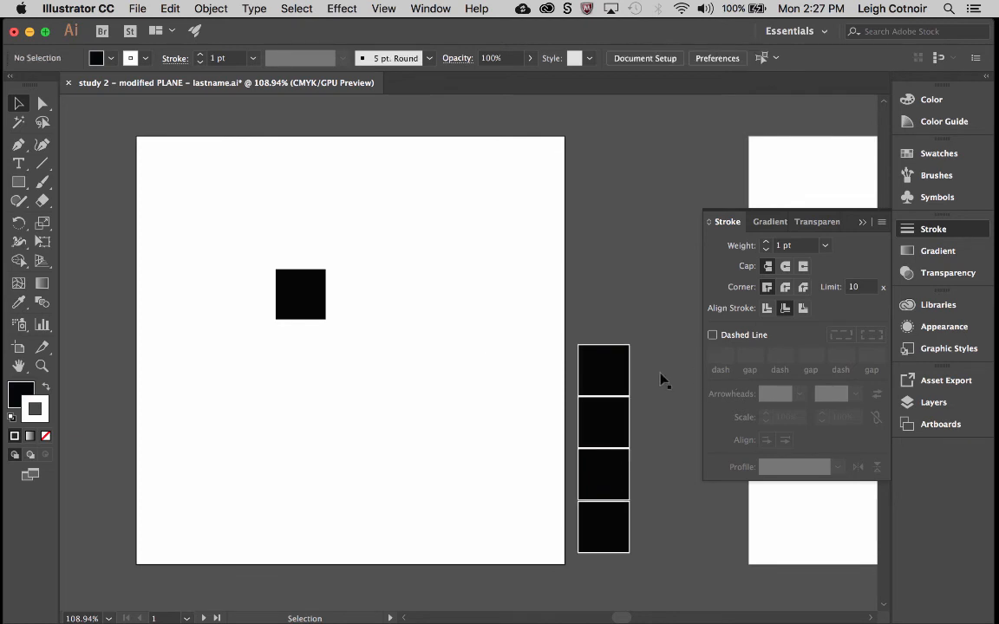
Try duplicating the remaining square toward the artboard's upper-right corner, and undo the copy
{"action": "scroll", "coordinate": [345, 389], "scroll_direction": "up", "scroll_amount": 2}
{"action": "scroll", "coordinate": [345, 390], "scroll_direction": "left", "scroll_amount": 1}
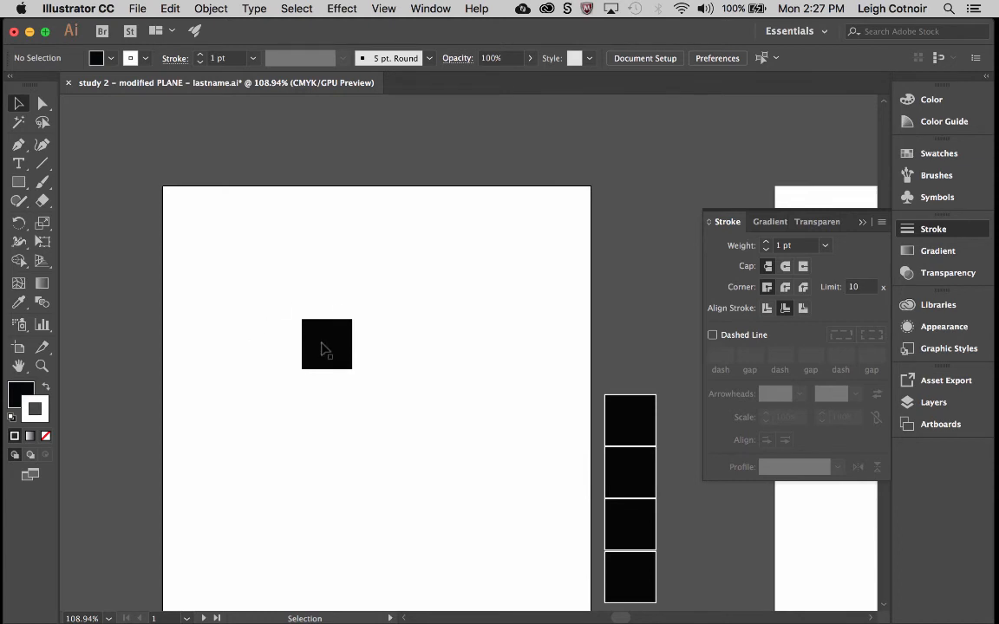
{"action": "left_click", "coordinate": [327, 348]}
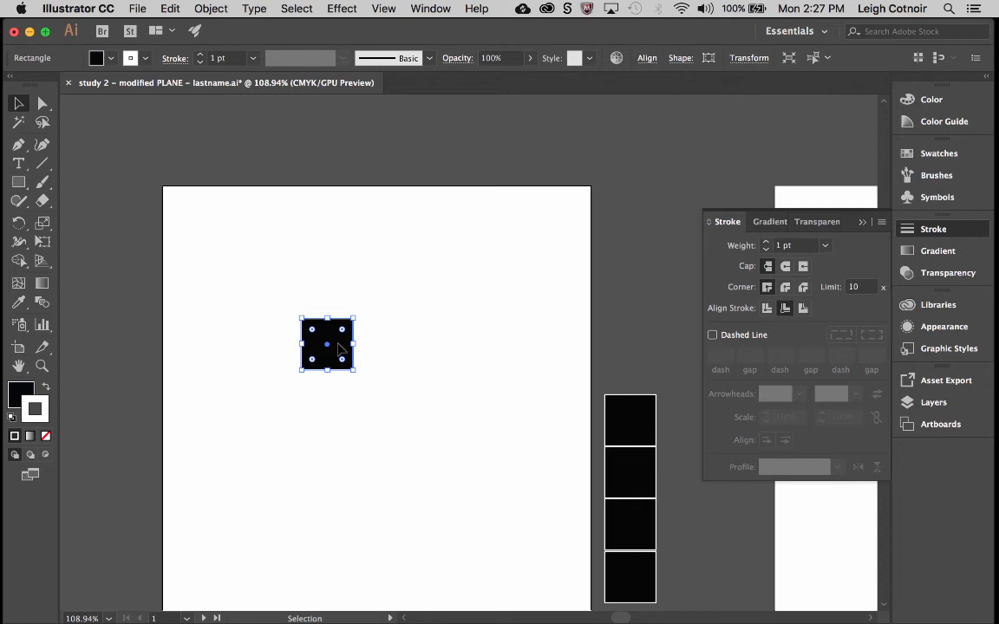
{"action": "left_click_drag", "start_coordinate": [339, 349], "coordinate": [547, 274], "text": "alt"}
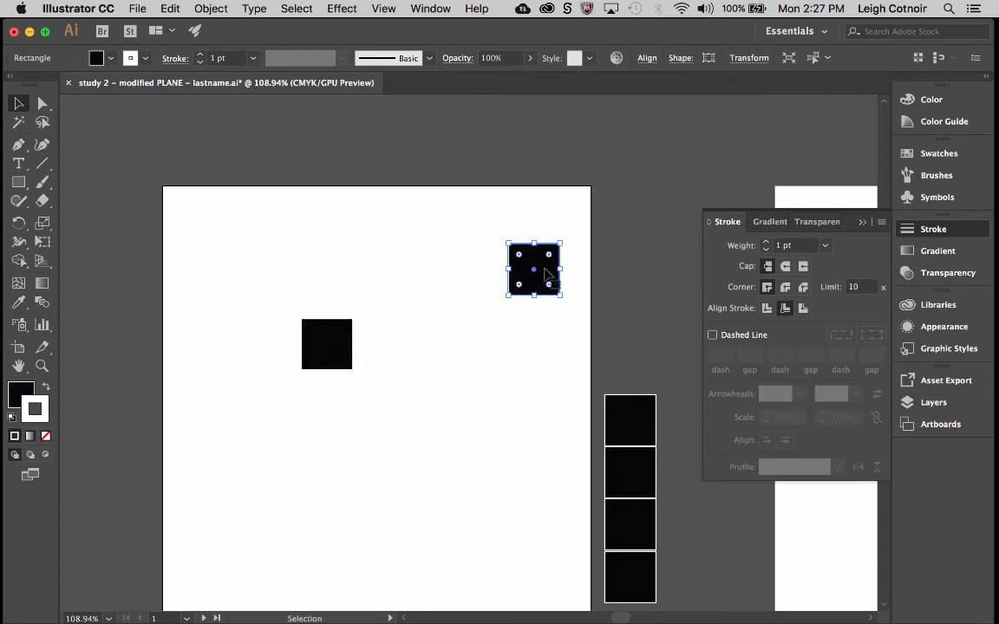
{"action": "key", "text": "super+z"}
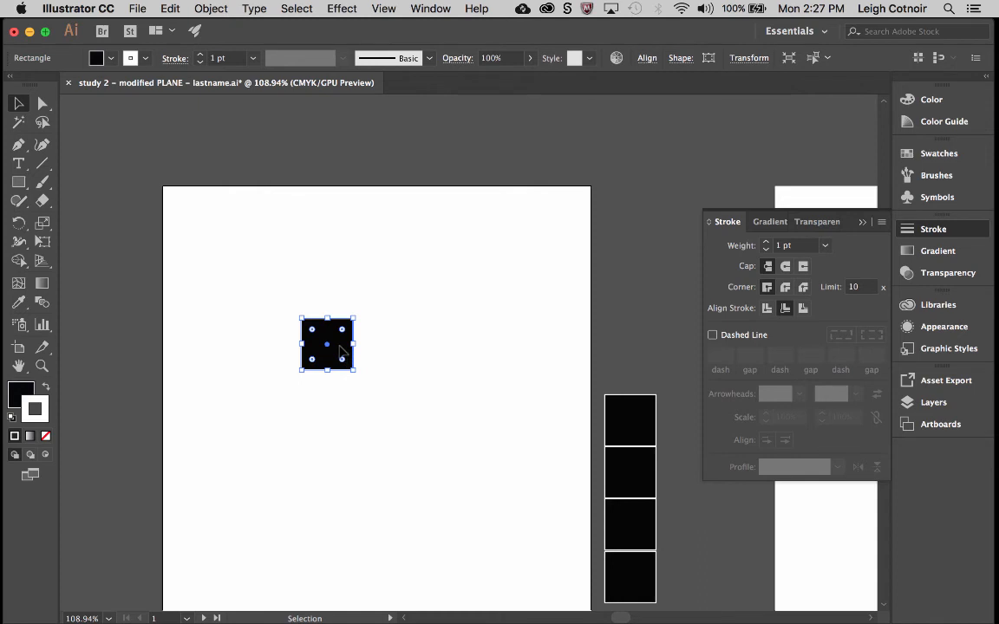
Duplicate the square horizontally to its right, keeping the copy level with the original and a wide gap between them
{"action": "left_click_drag", "start_coordinate": [340, 350], "coordinate": [265, 287]}
{"action": "left_click_drag", "start_coordinate": [257, 307], "coordinate": [453, 338]}
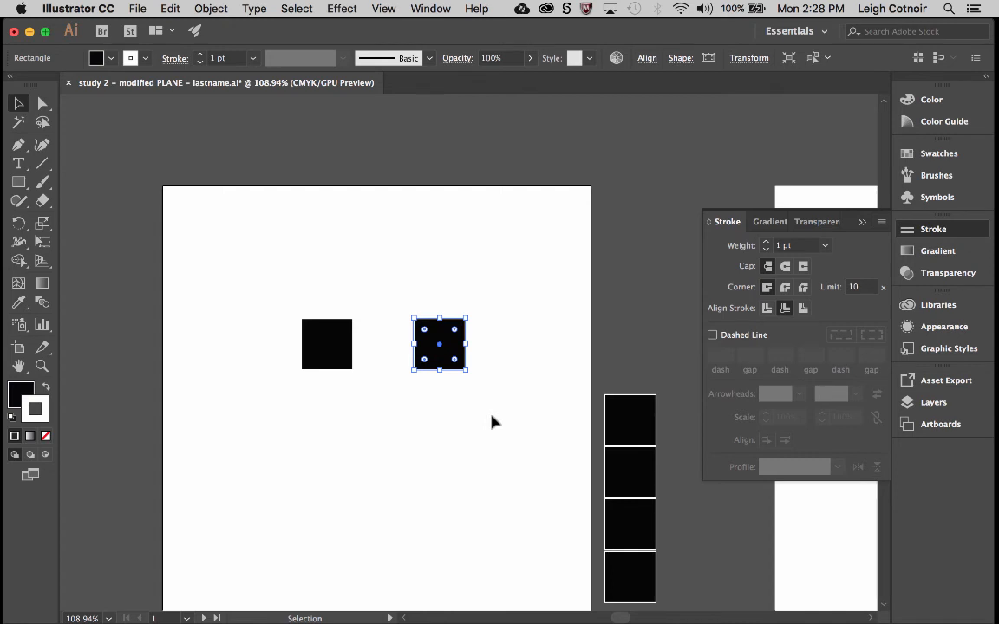
Try duplicating both squares together as a second row directly below, and undo the copy
{"action": "left_click_drag", "start_coordinate": [290, 280], "coordinate": [529, 418]}
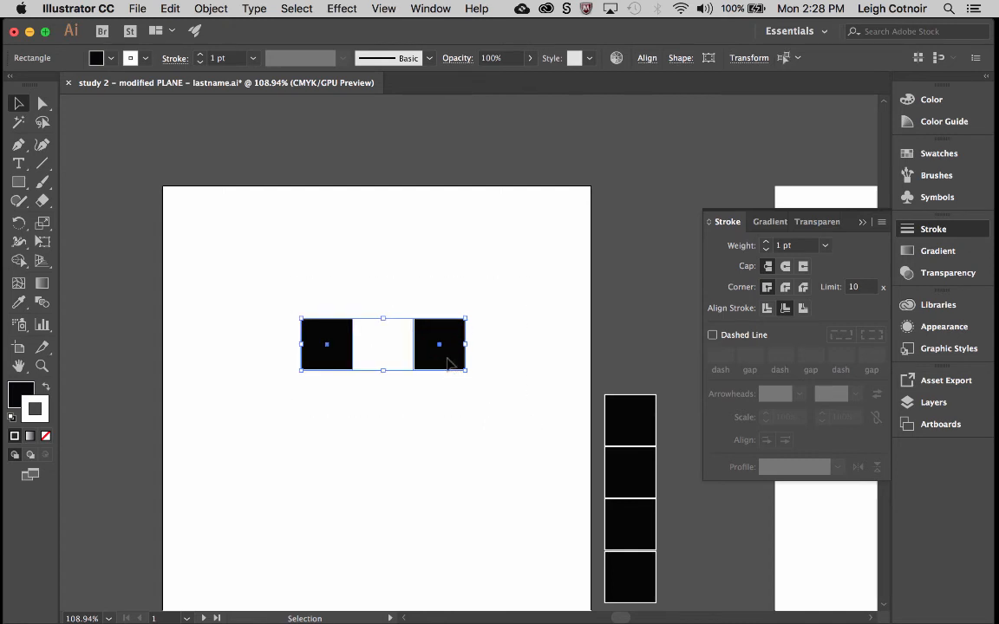
{"action": "left_click_drag", "start_coordinate": [450, 363], "coordinate": [461, 441]}
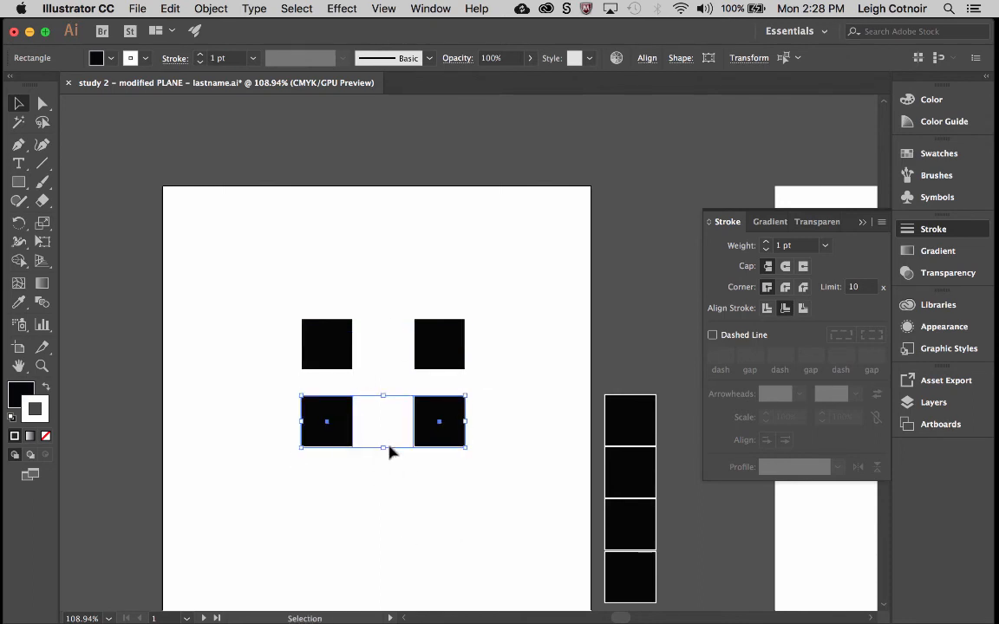
{"action": "key", "text": "super+z"}
{"action": "left_click", "coordinate": [430, 424]}
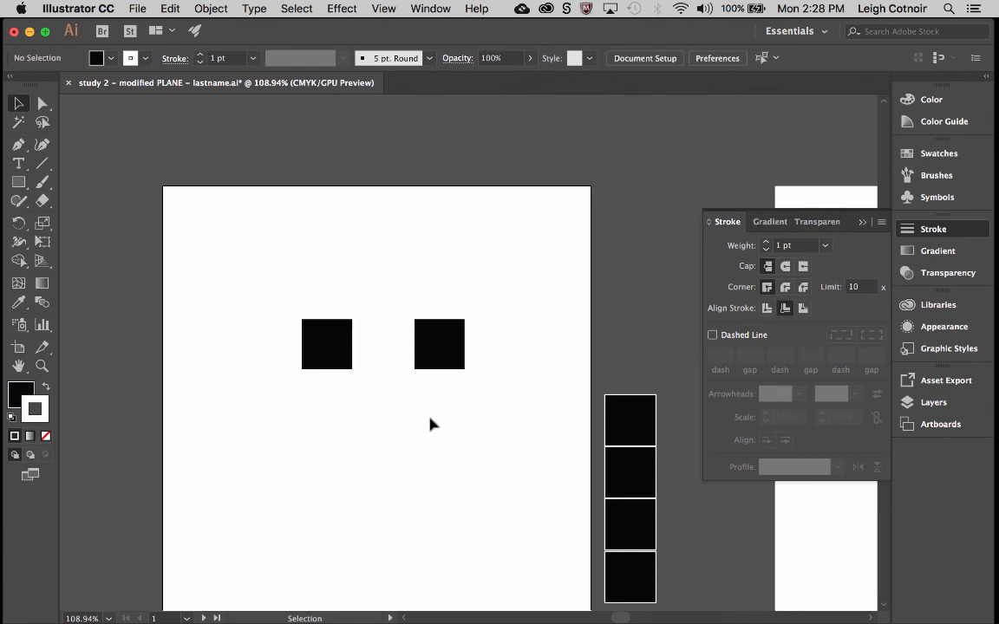
Place the second square level with the original and close to its right side, leaving a narrow gap
{"action": "left_click_drag", "start_coordinate": [381, 369], "coordinate": [384, 368]}
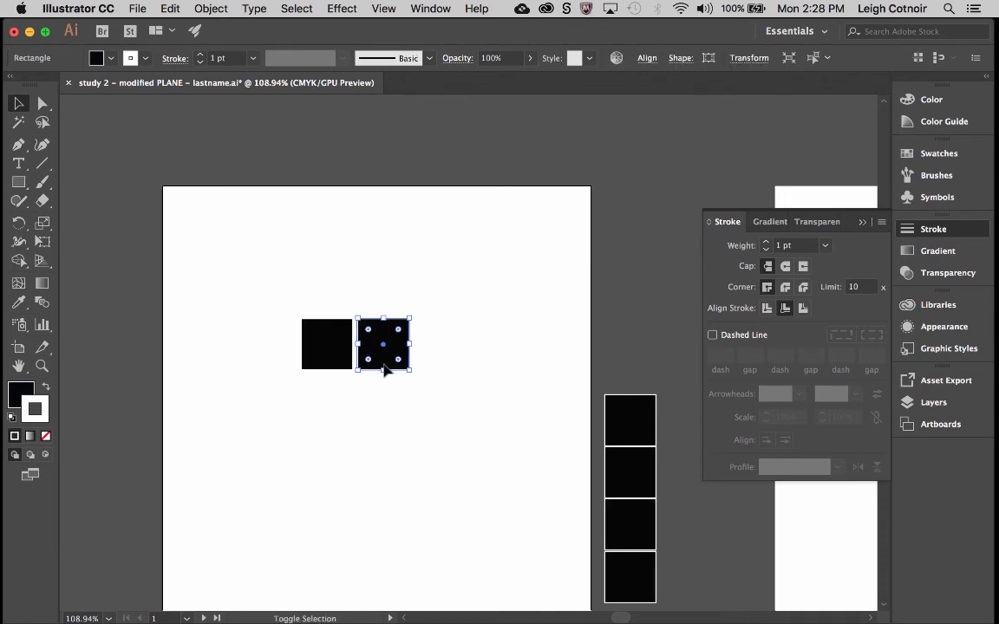
Try duplicating both squares together as a second row directly below with a matching narrow gap, and undo the copy
{"action": "left_click_drag", "start_coordinate": [308, 292], "coordinate": [439, 397]}
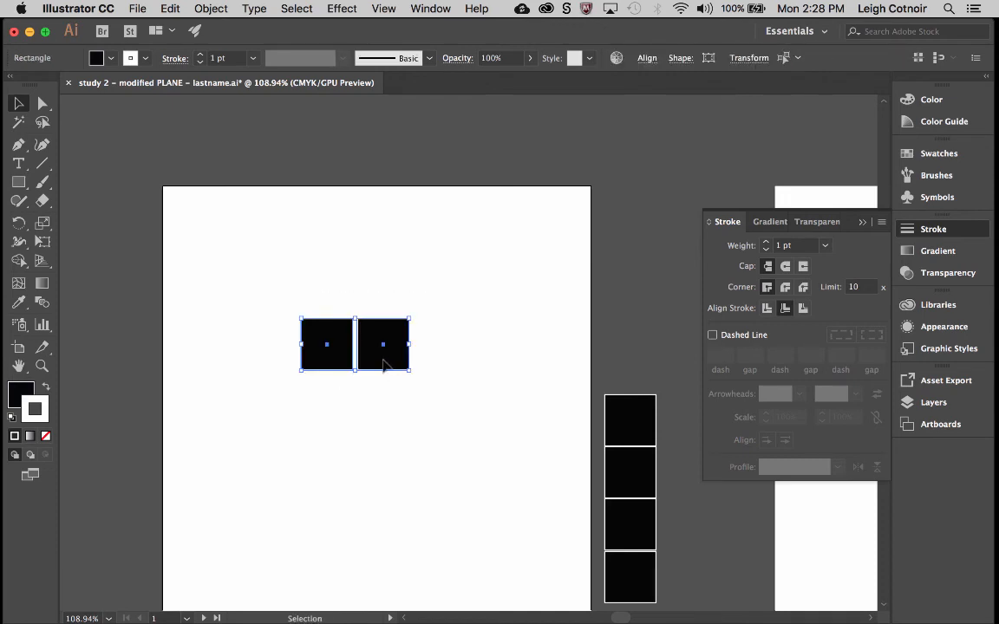
{"action": "left_click_drag", "start_coordinate": [384, 363], "coordinate": [390, 422]}
{"action": "left_click", "coordinate": [461, 406]}
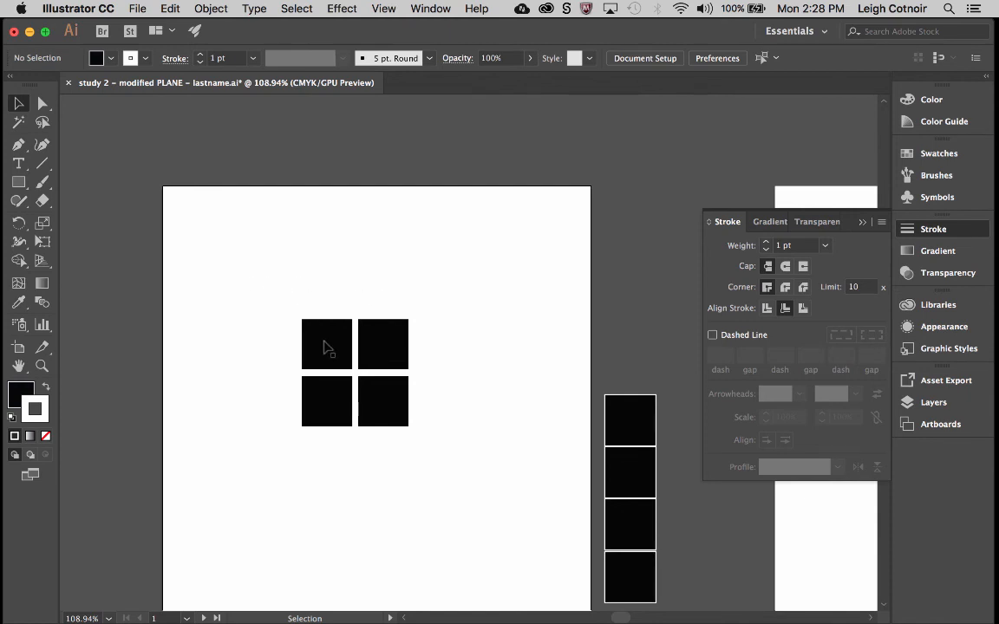
{"action": "key", "text": "super+z"}
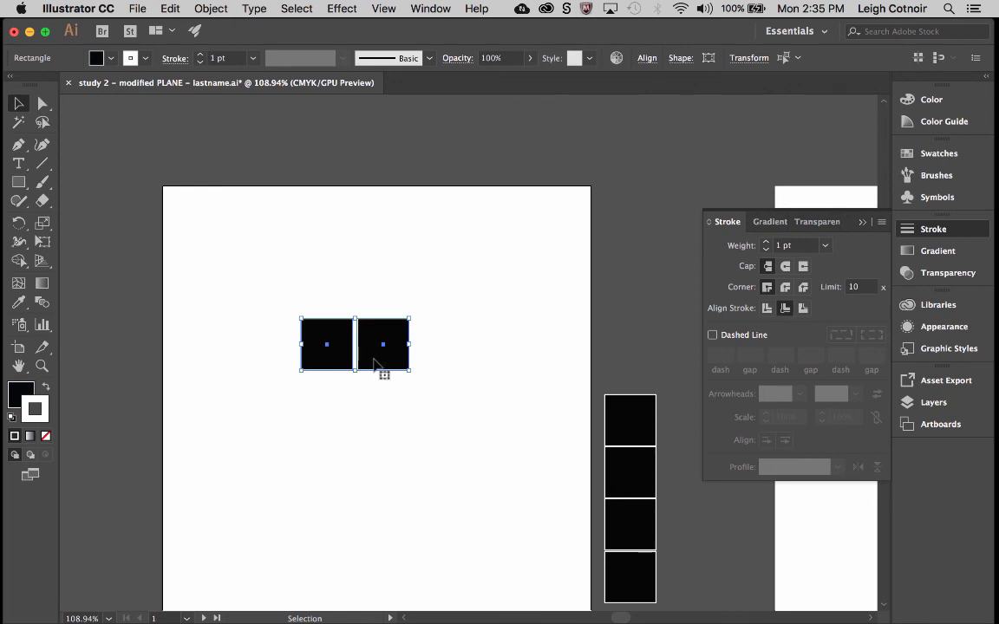
Duplicate the pair of squares straight down with a narrow gap and repeat the copy three times to build five rows
{"action": "left_click_drag", "start_coordinate": [374, 364], "coordinate": [379, 421]}
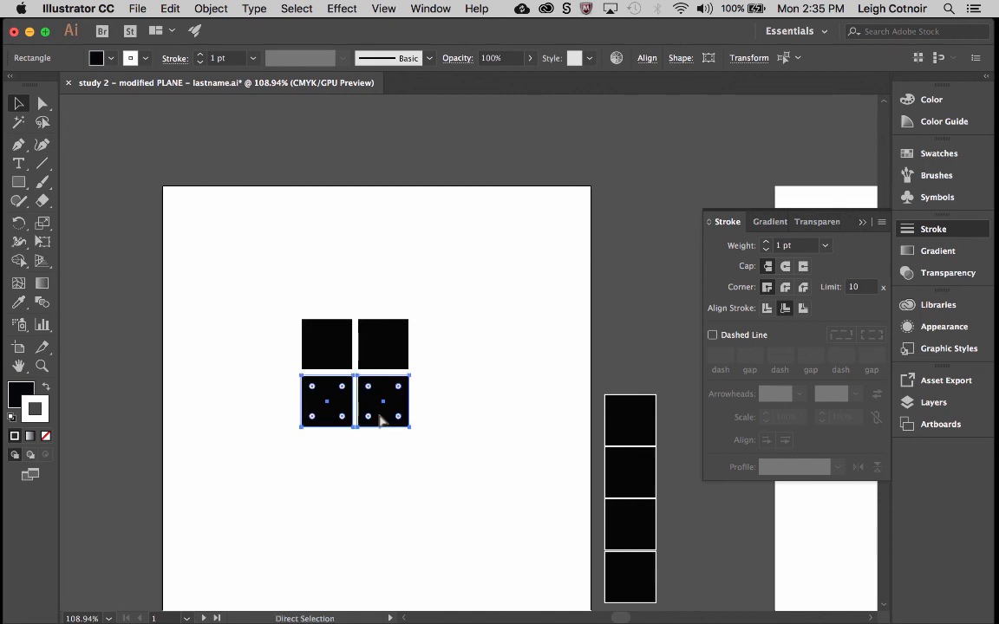
{"action": "key", "text": "super+d"}
{"action": "key", "text": "super+d"}
{"action": "key", "text": "super+d"}
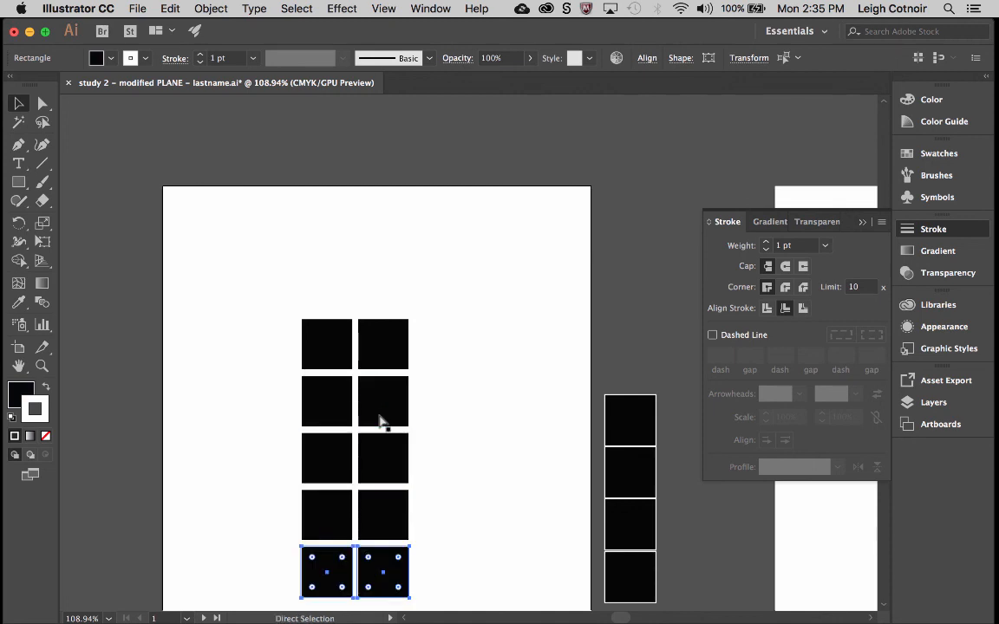
{"action": "scroll", "coordinate": [380, 420], "scroll_direction": "down", "scroll_amount": 3}
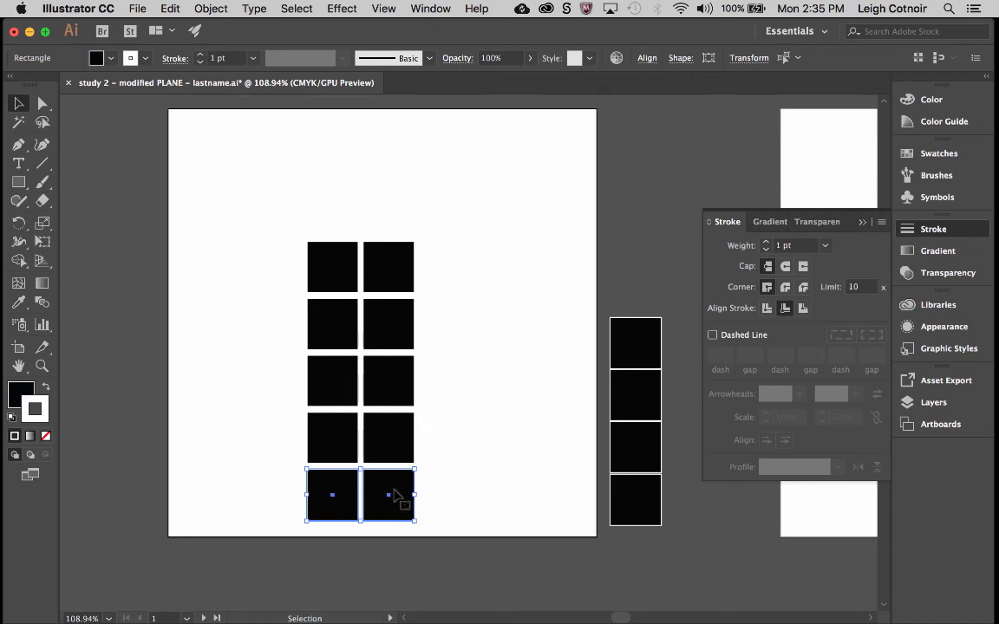
Undo the repeated rows and the earlier copies until only the original single square remains on the artboard
{"action": "key", "text": "super+z"}
{"action": "key", "text": "super+z"}
{"action": "key", "text": "super+z"}
{"action": "key", "text": "super+z"}
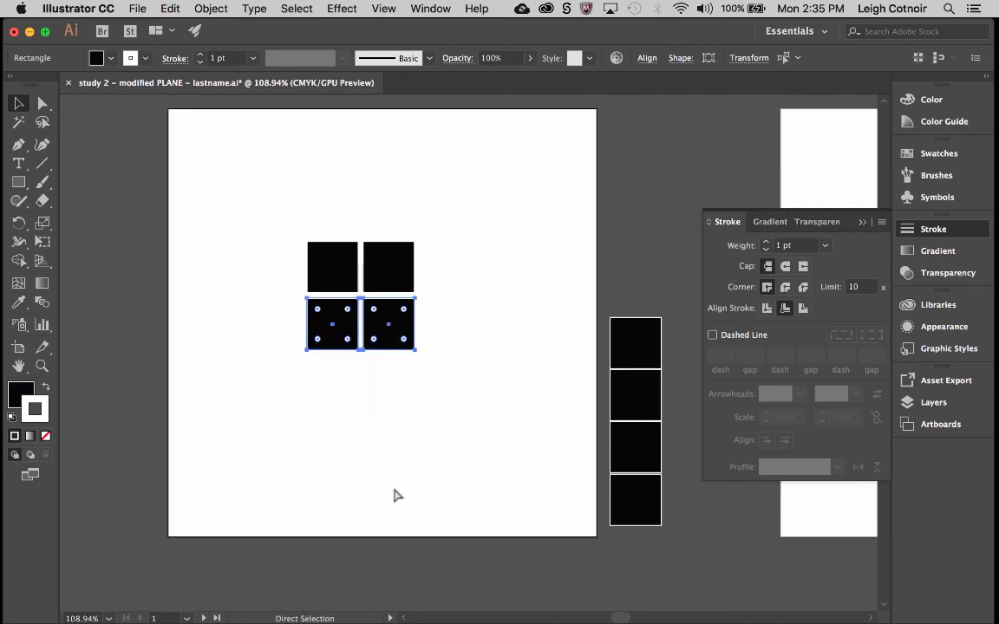
{"action": "key", "text": "super+z"}
{"action": "key", "text": "super+z"}
{"action": "key", "text": "super+z"}
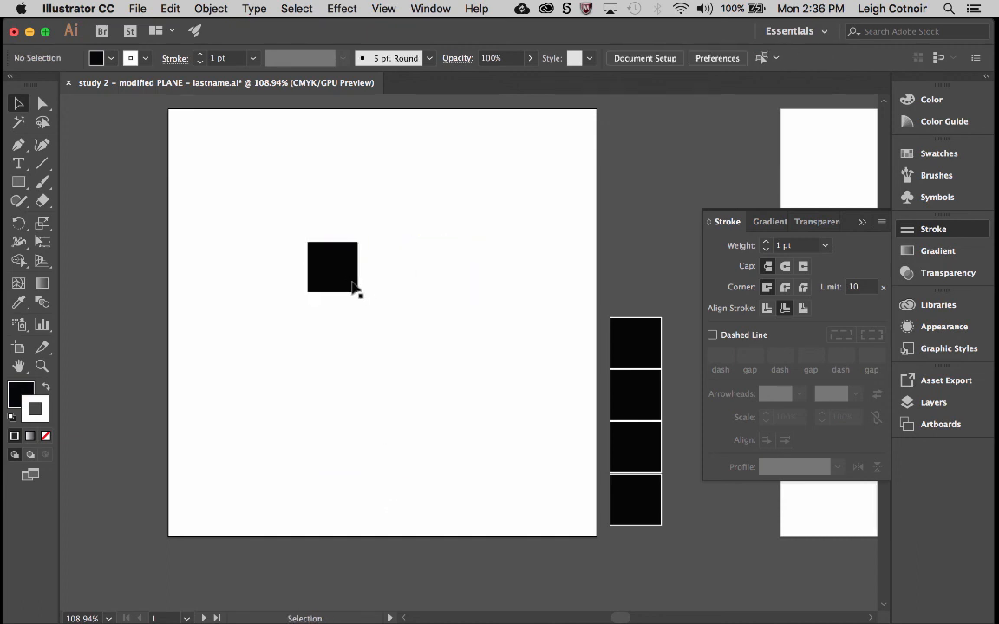
Move the square toward the artboard's left edge and duplicate it rightward at narrow, even gaps into a level row of seven
{"action": "left_click_drag", "start_coordinate": [353, 288], "coordinate": [258, 292]}
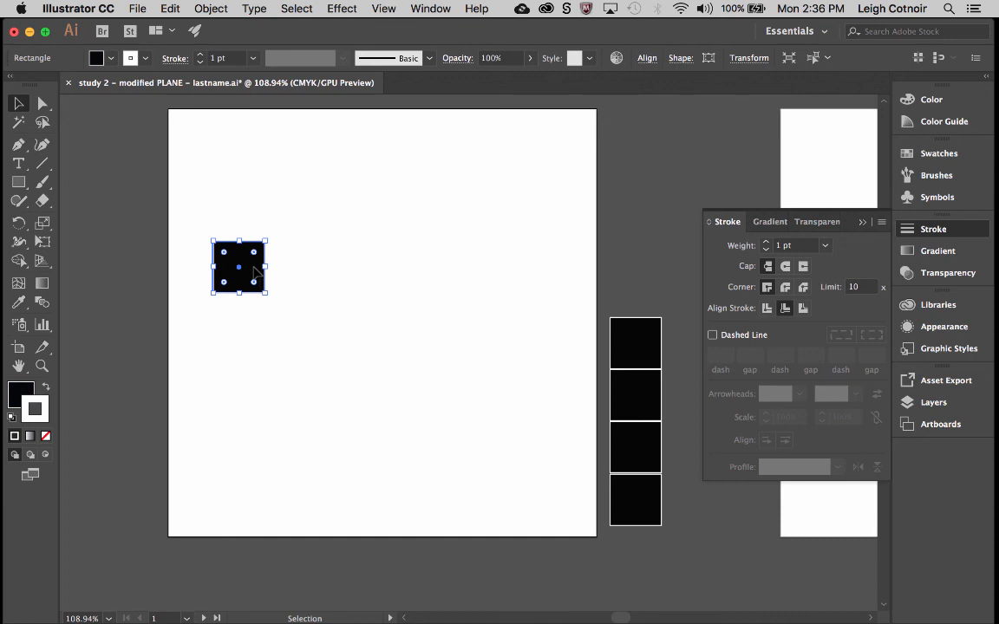
{"action": "left_click_drag", "start_coordinate": [257, 274], "coordinate": [314, 273]}
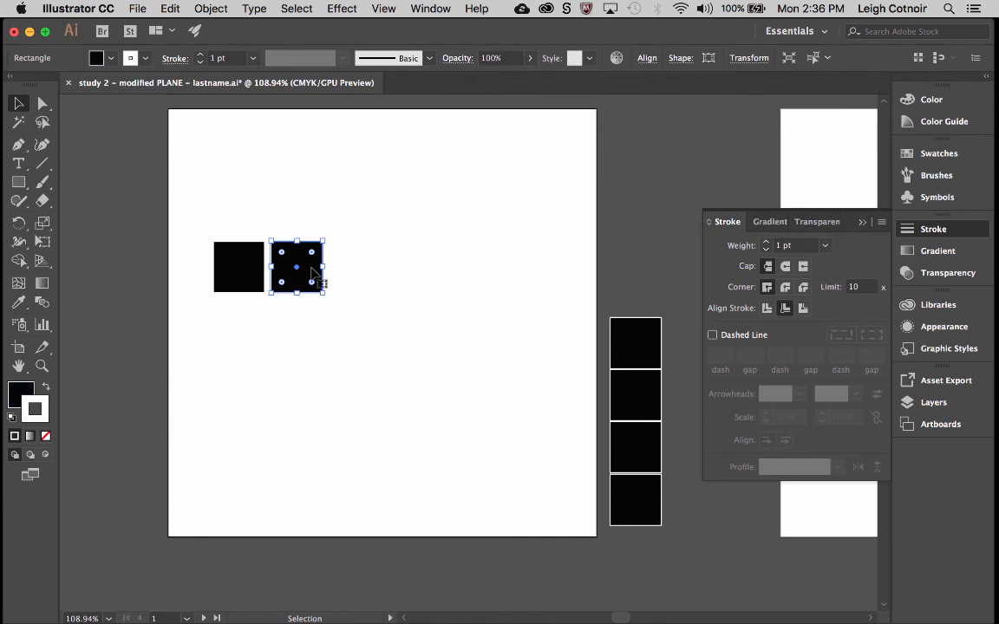
{"action": "key", "text": "super+d"}
{"action": "key", "text": "super+d"}
{"action": "key", "text": "super+d"}
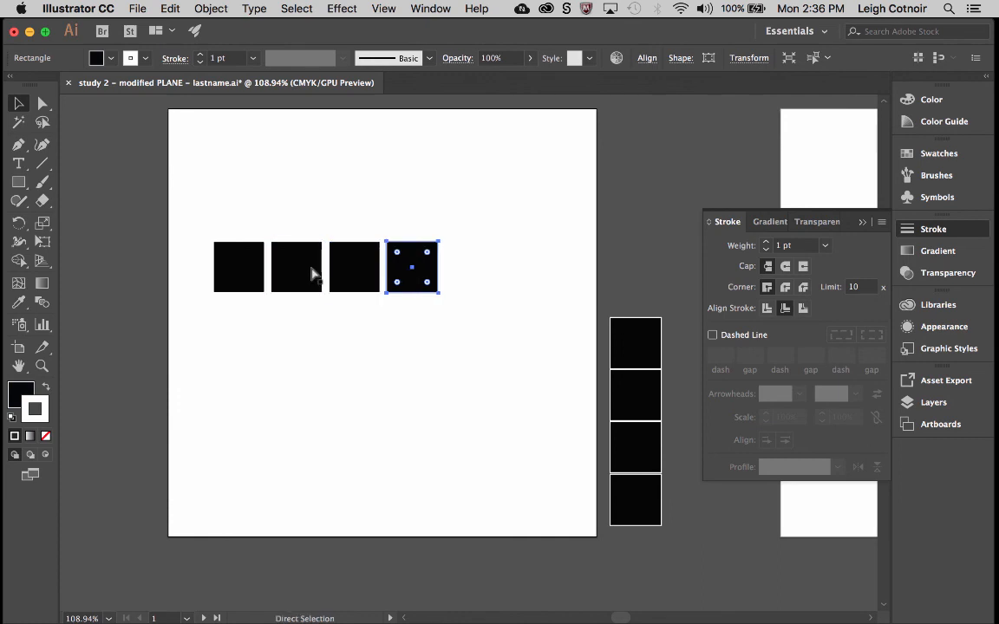
{"action": "key", "text": "super+d"}
{"action": "key", "text": "super+d"}
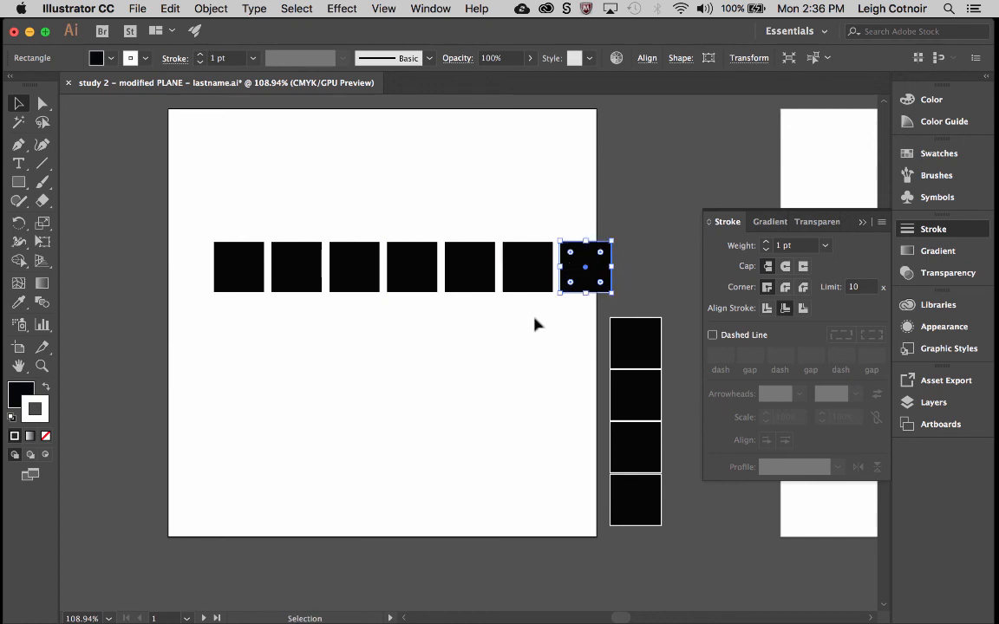
Duplicate the whole row straight down with a narrow gap and repeat the copy three times to form a grid of five rows
{"action": "left_click_drag", "start_coordinate": [217, 213], "coordinate": [573, 300]}
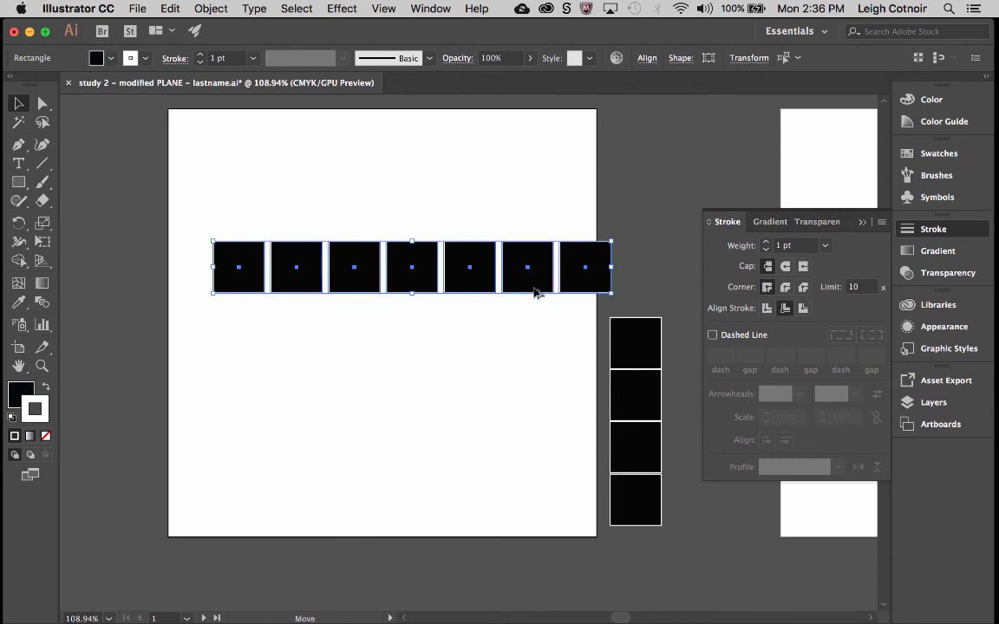
{"action": "left_click_drag", "start_coordinate": [535, 290], "coordinate": [538, 347]}
{"action": "key", "text": "super+d"}
{"action": "key", "text": "super+d"}
{"action": "key", "text": "super+d"}
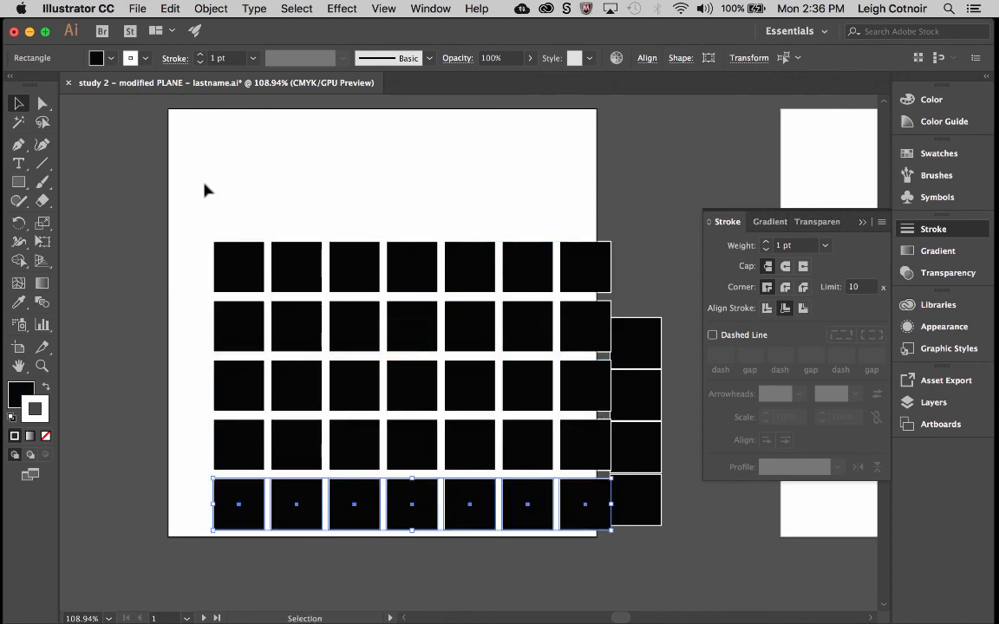
{"action": "left_click_drag", "start_coordinate": [207, 190], "coordinate": [624, 558]}
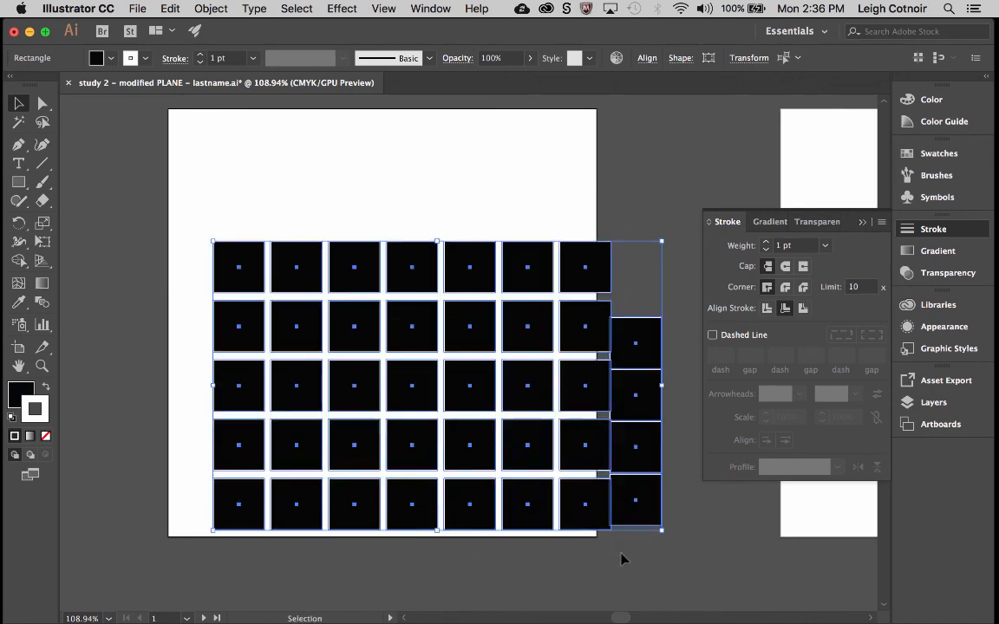
{"action": "left_click", "coordinate": [455, 205]}
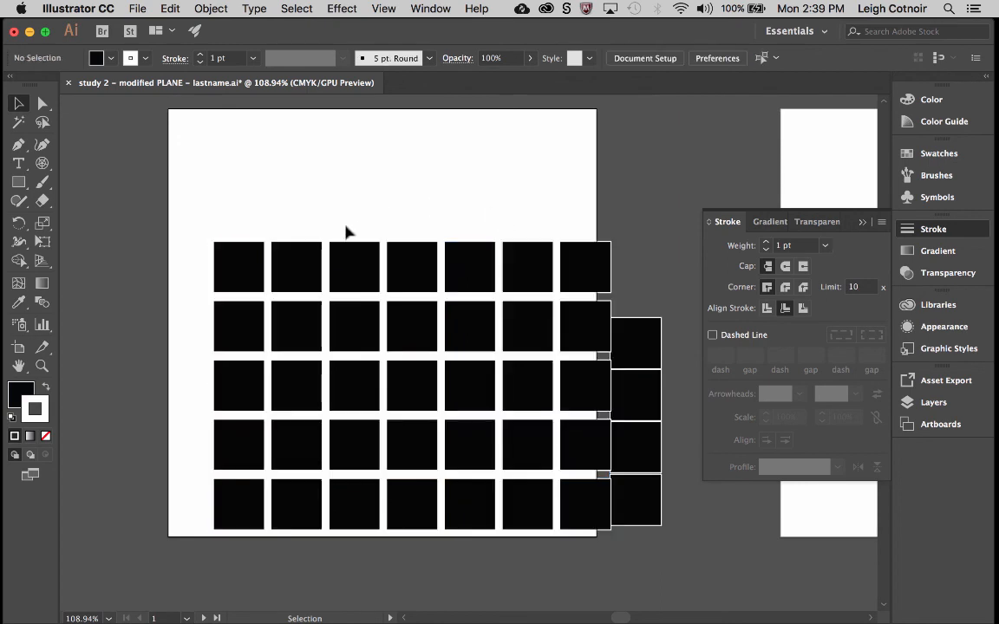
Delete the five right-hand columns of the grid together with the four spare squares beside the artboard
{"action": "scroll", "coordinate": [581, 595], "scroll_direction": "down", "scroll_amount": 1}
{"action": "left_click_drag", "start_coordinate": [579, 589], "coordinate": [713, 564]}
{"action": "key", "text": "Delete"}
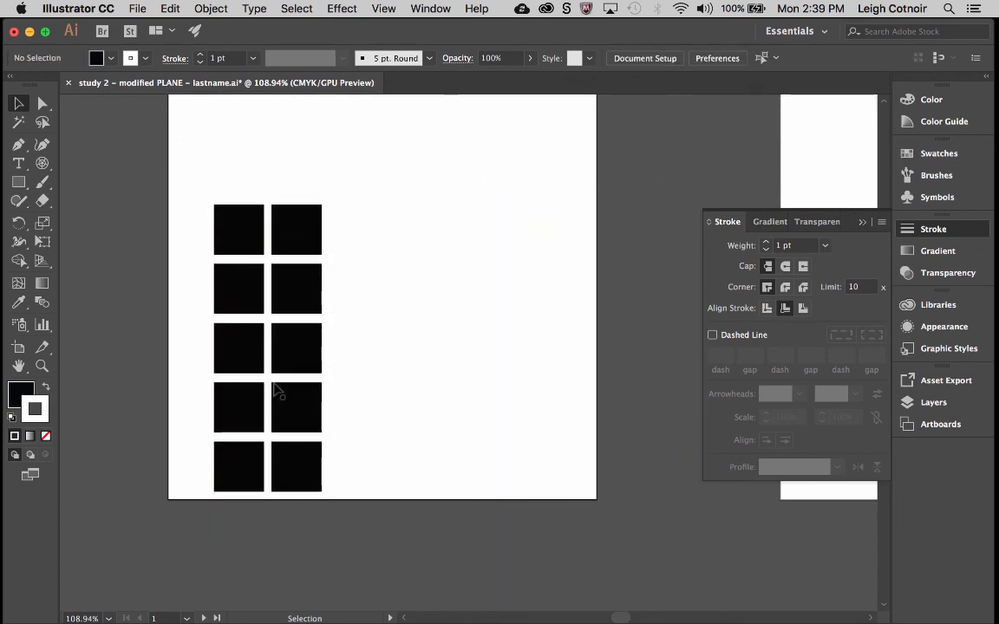
Delete both squares in the two lowest rows and the right square of the third row, leaving five squares
{"action": "left_click", "coordinate": [251, 406]}
{"action": "left_click", "coordinate": [226, 461], "text": "shift"}
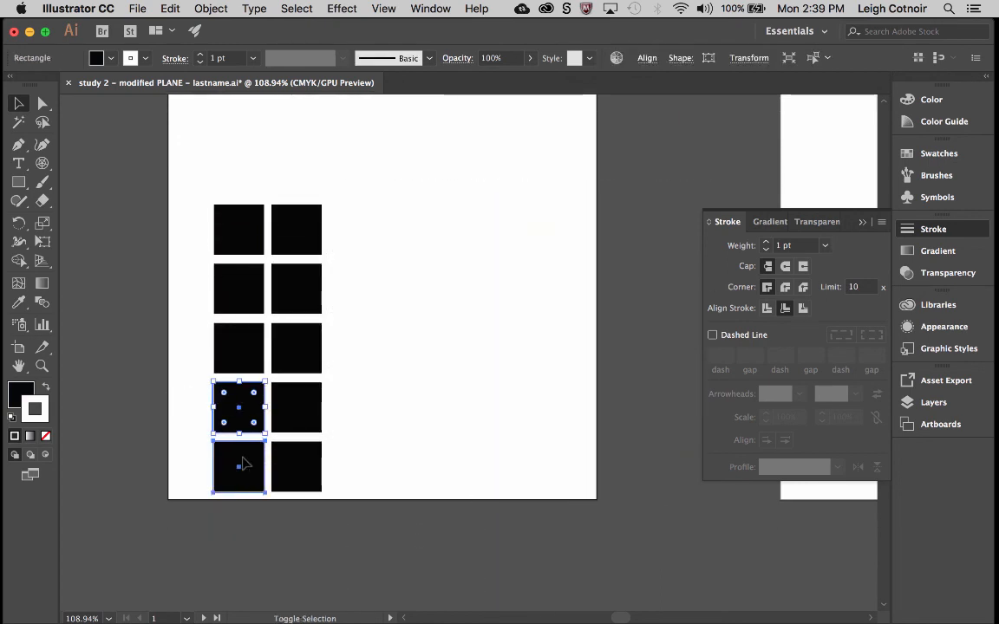
{"action": "left_click", "coordinate": [293, 468], "text": "shift"}
{"action": "left_click", "coordinate": [296, 406], "text": "shift"}
{"action": "left_click", "coordinate": [296, 350], "text": "shift"}
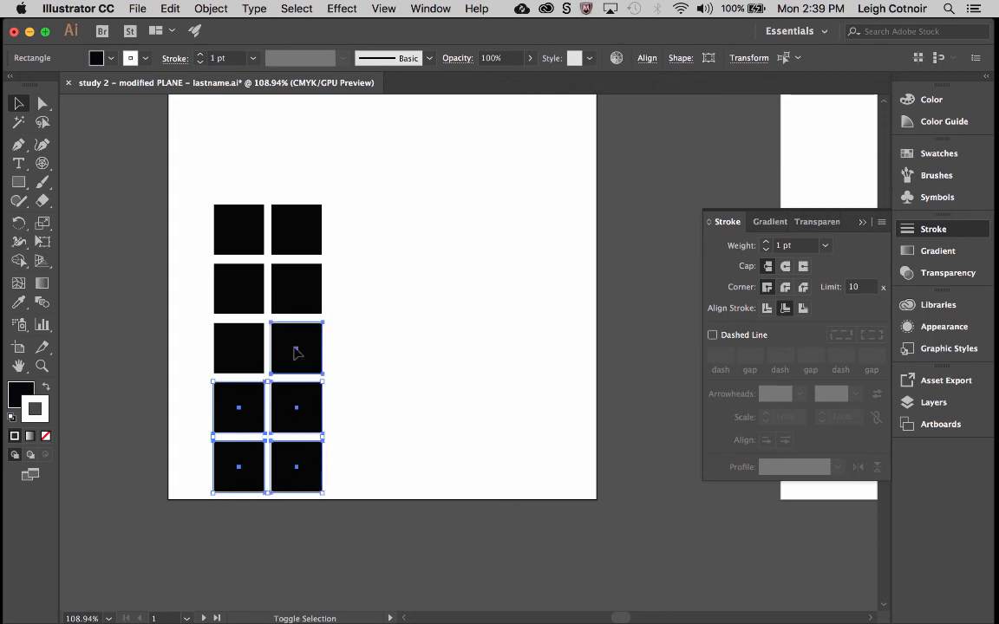
{"action": "key", "text": "Delete"}
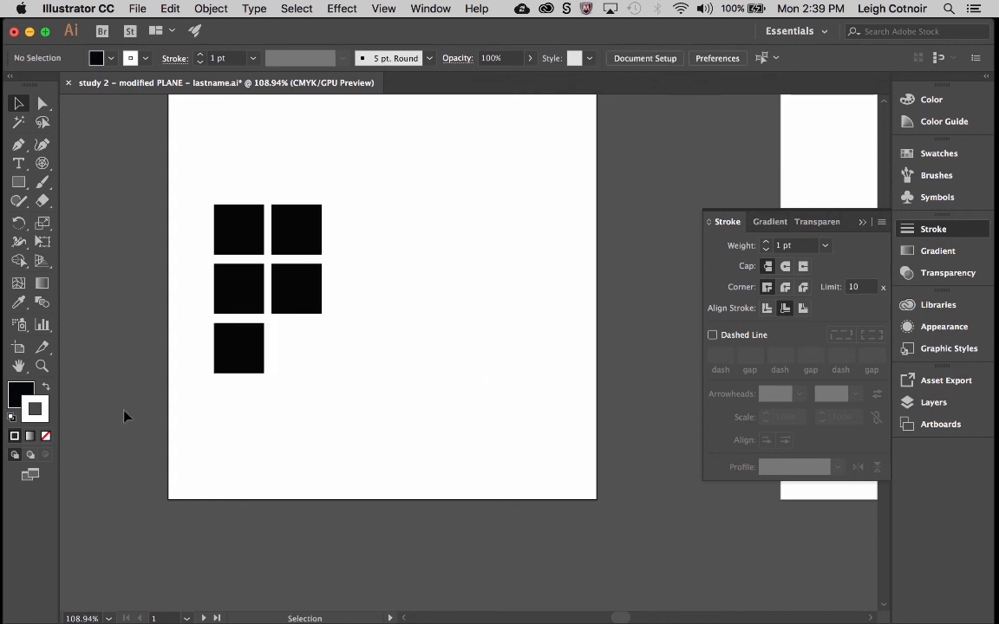